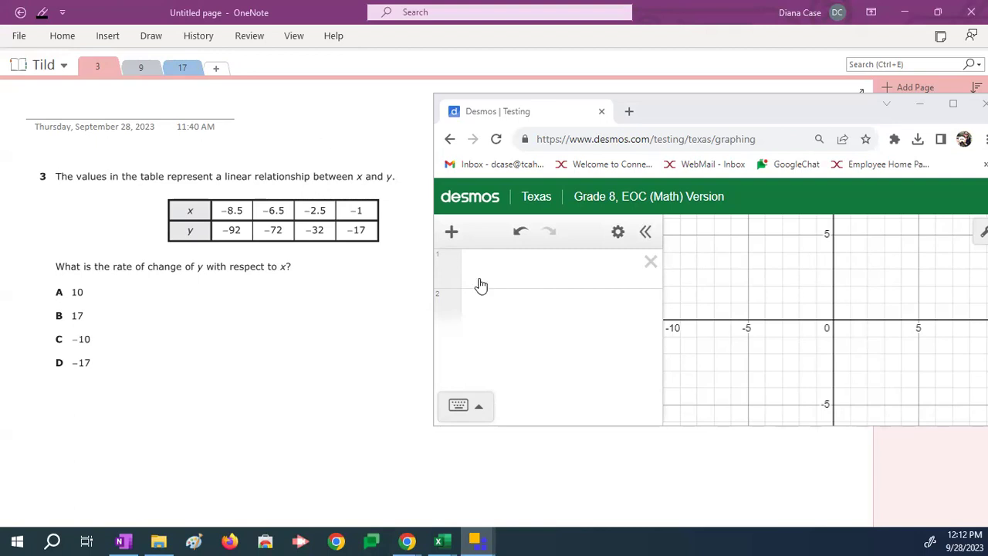
Insert a new table and enter x1 values −8.5, −6.5, −2.5 and −1
click(452, 234)
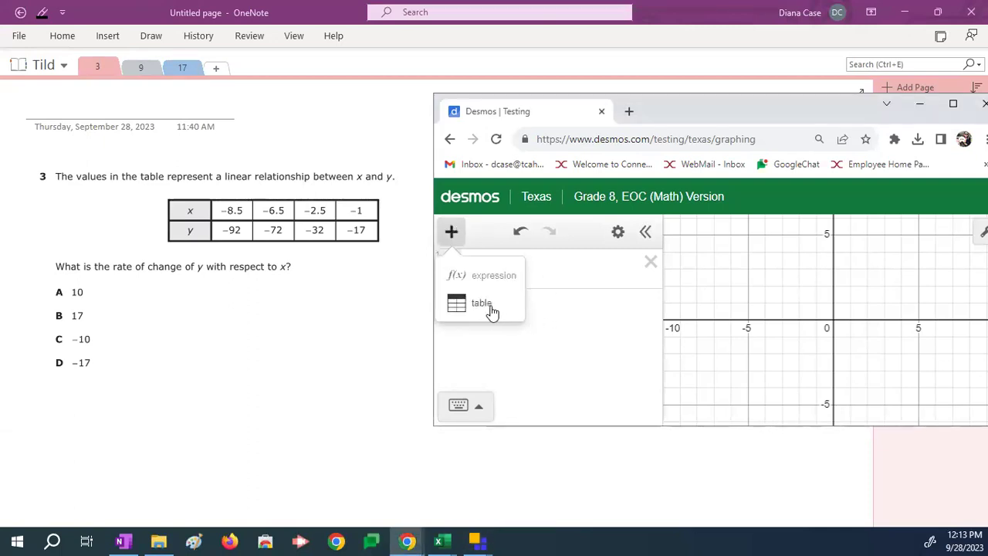
click(458, 305)
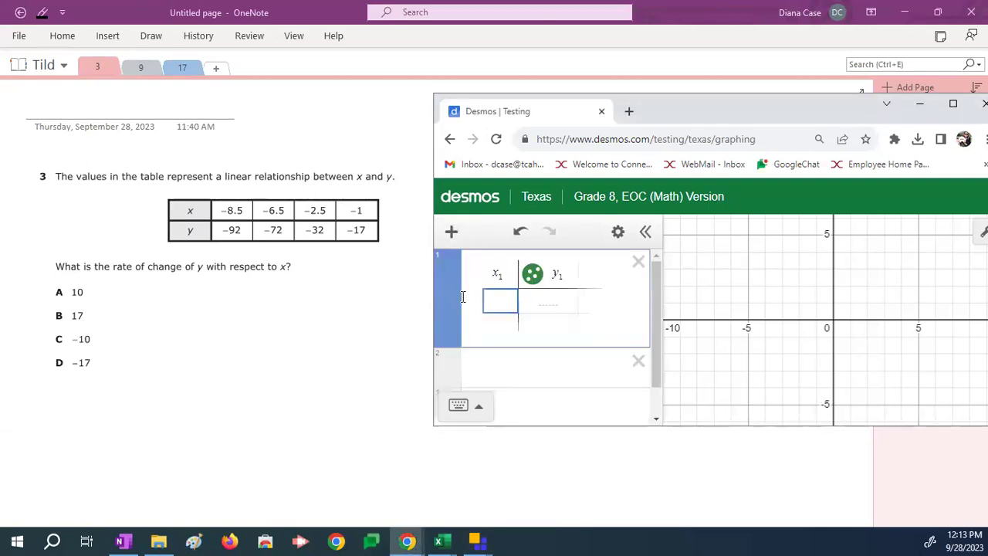
text(-)
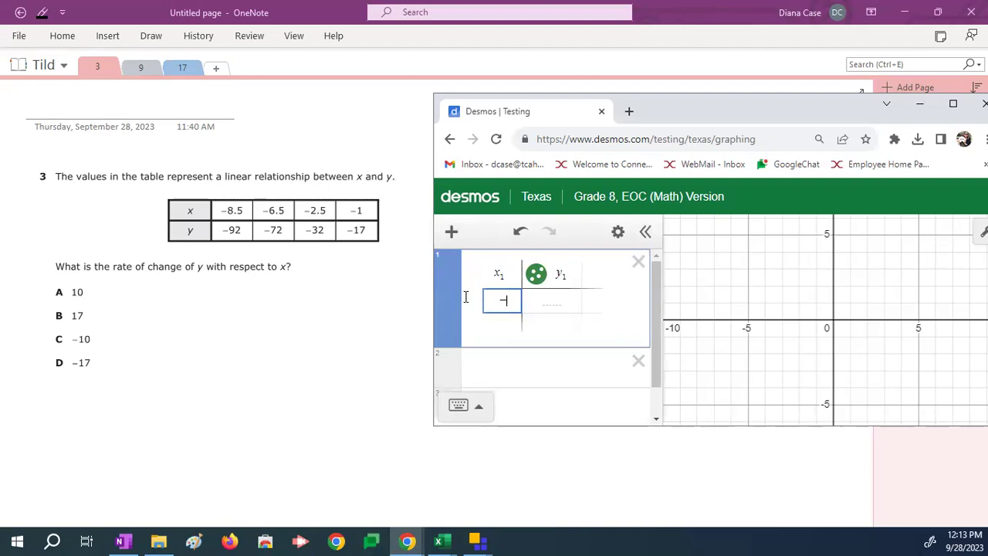
text(8)
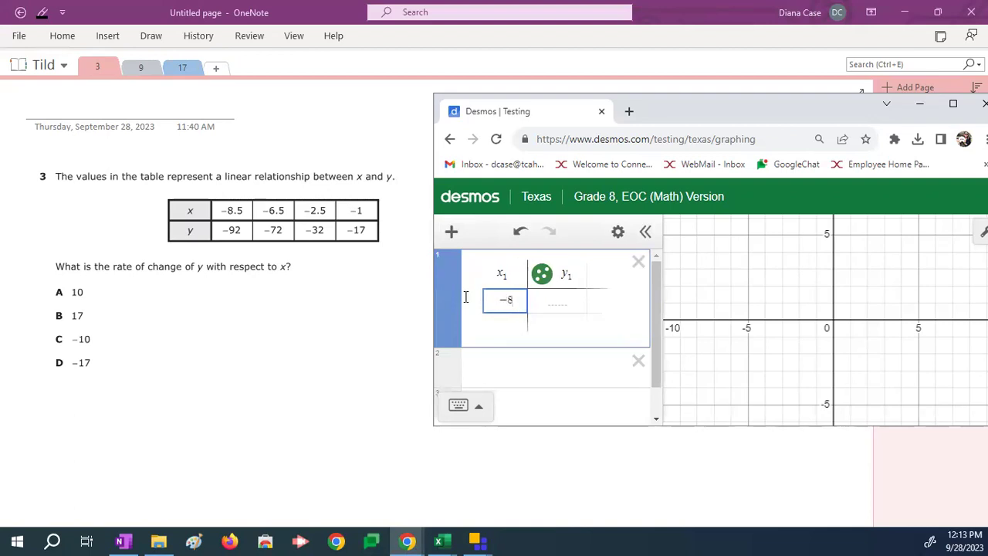
text(.5)
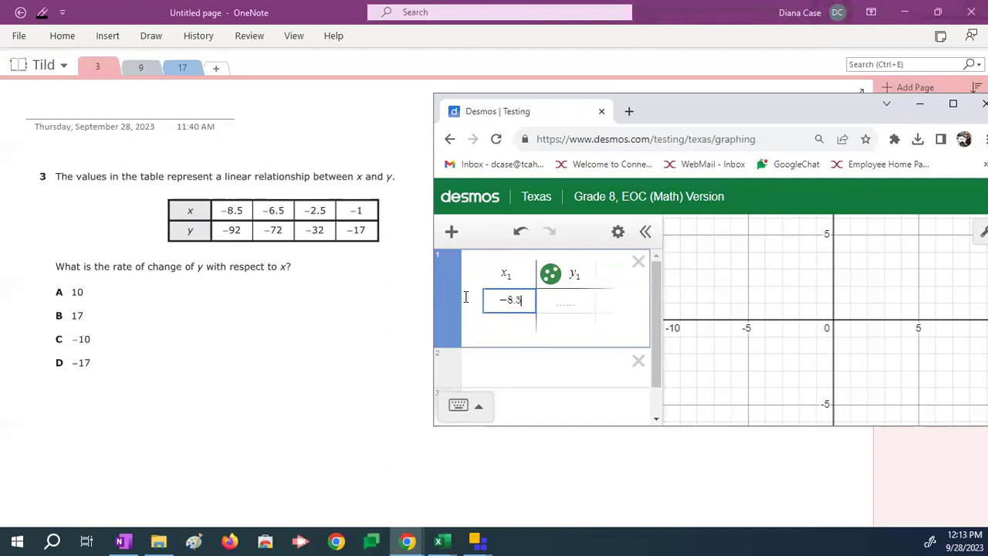
key(Return)
text(-6)
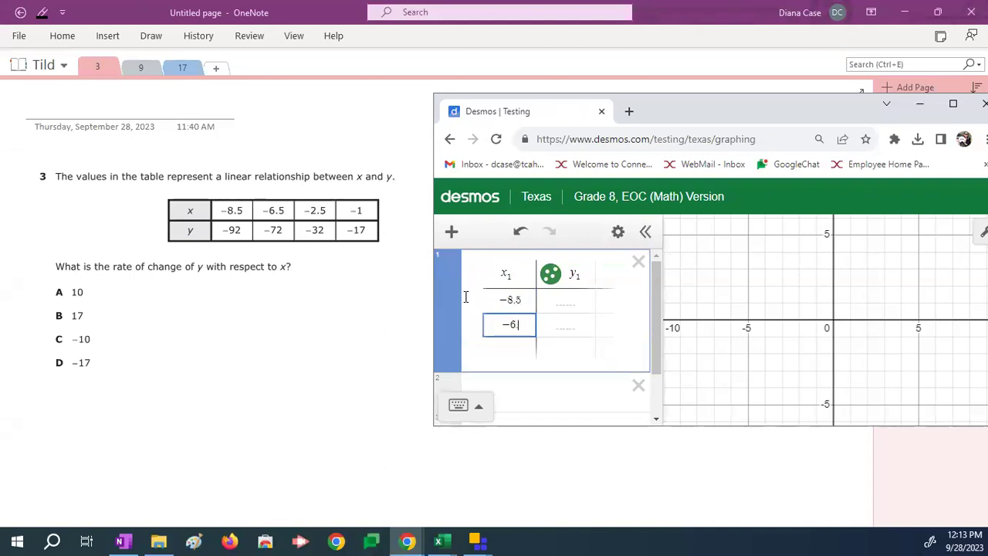
text(.5)
key(Return)
text(-2)
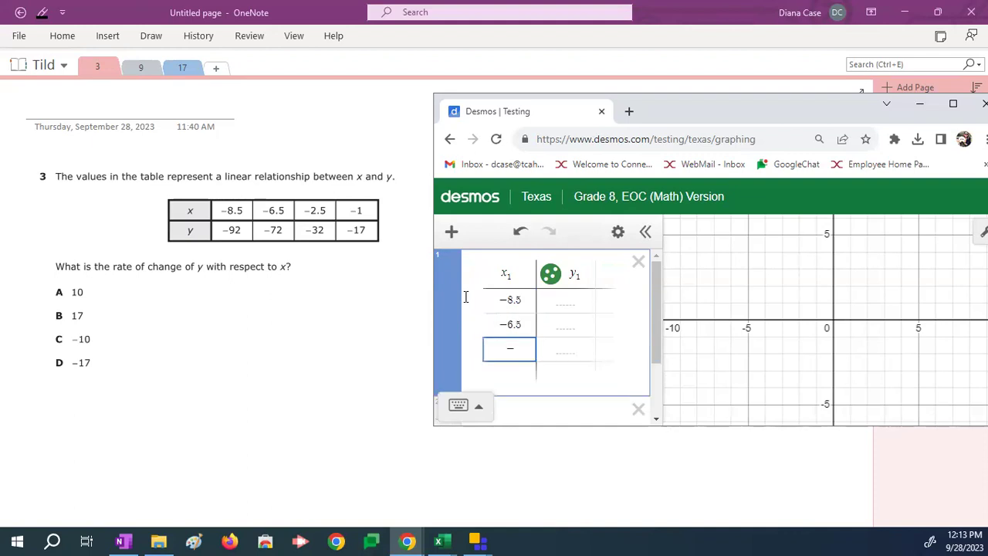
text(.5)
key(Return)
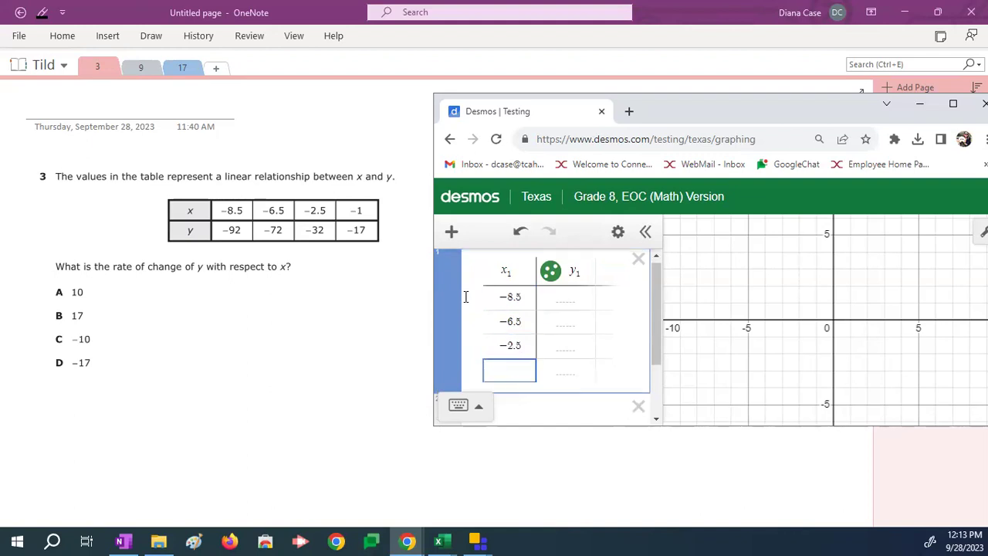
text(-1)
key(Up)
key(Up)
key(Up)
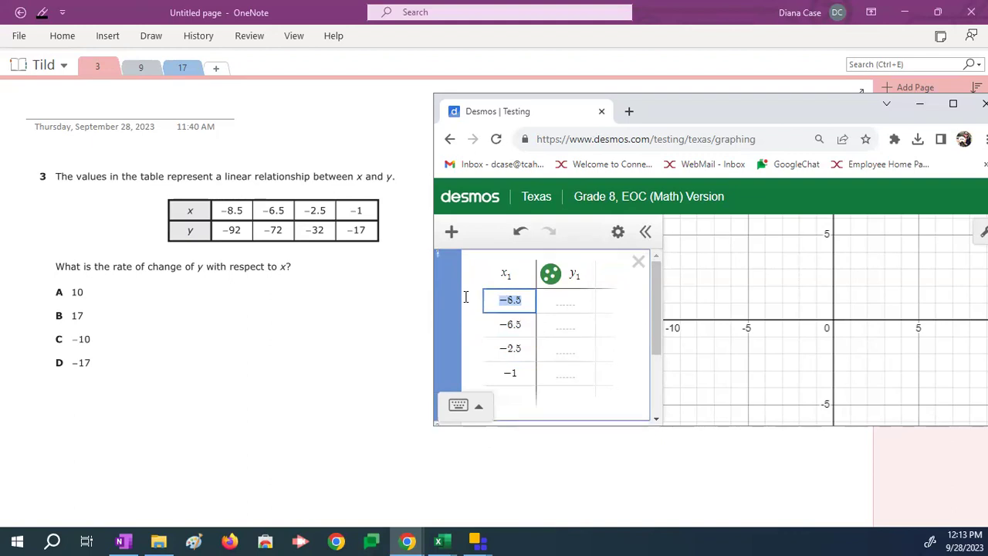
Fill the y1 column with −92, −72, −32 and −17
key(Right)
key(Right)
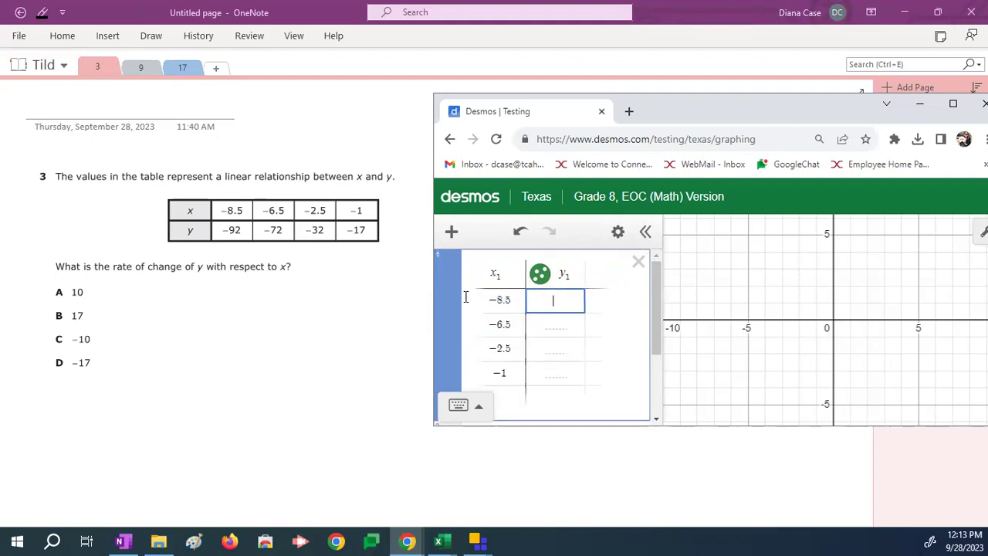
text(-)
text(92)
key(Return)
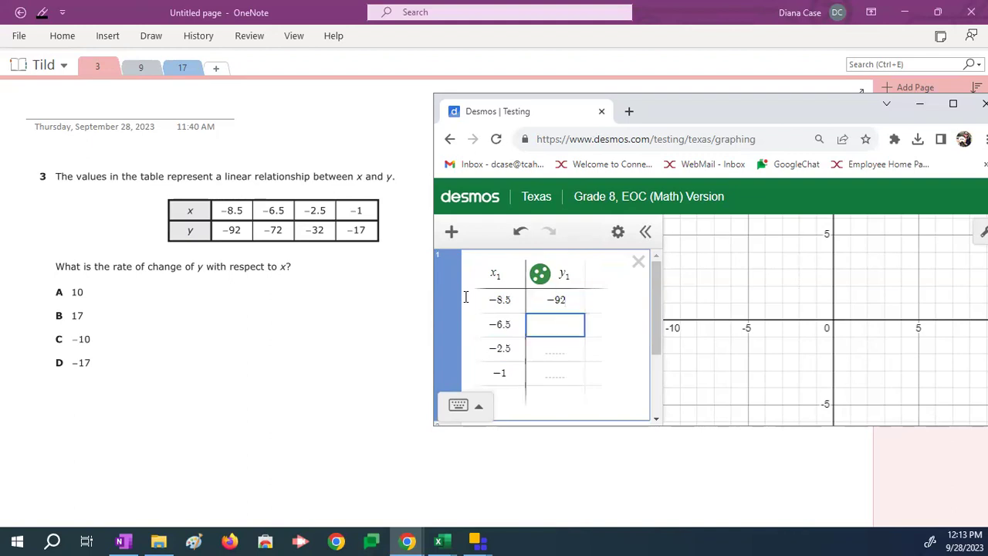
text(-72)
key(Return)
text(-)
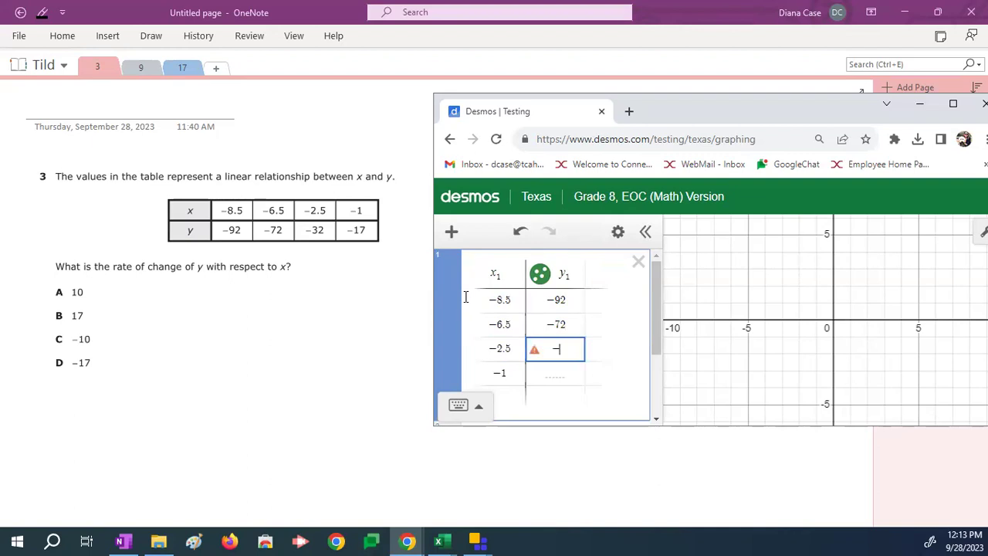
text(32)
key(Return)
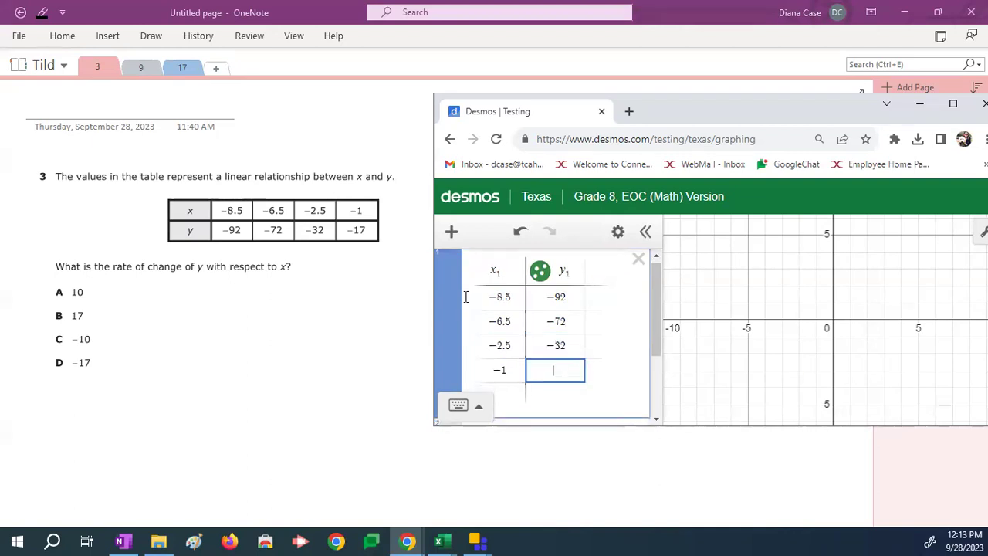
text(-)
text(-)
text(17)
key(BackSpace)
key(BackSpace)
key(BackSpace)
text(17)
Enlarge the window and enter y1 ~ mx1 + b, reading m = 10 and b = −7
drag(510, 430, 510, 507)
click(510, 436)
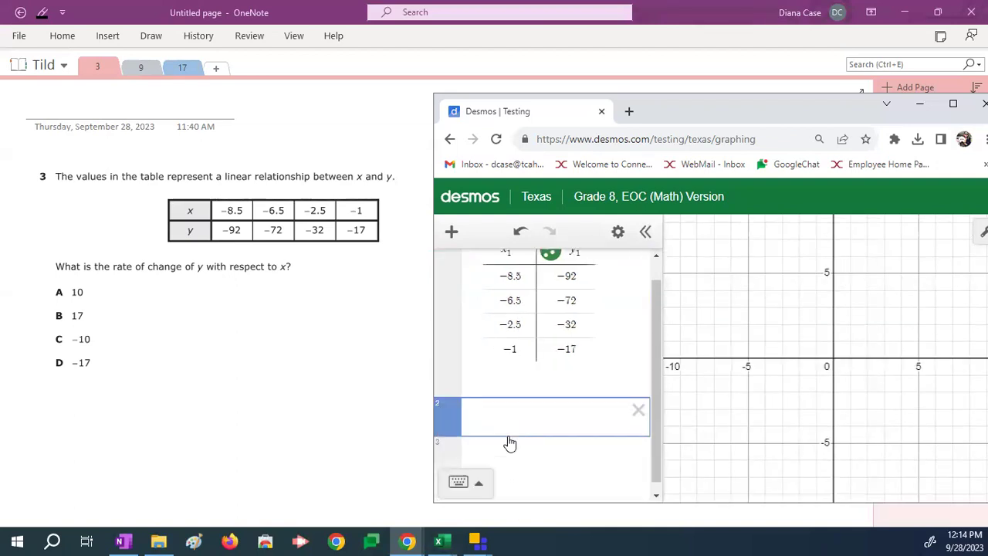
text(y1 )
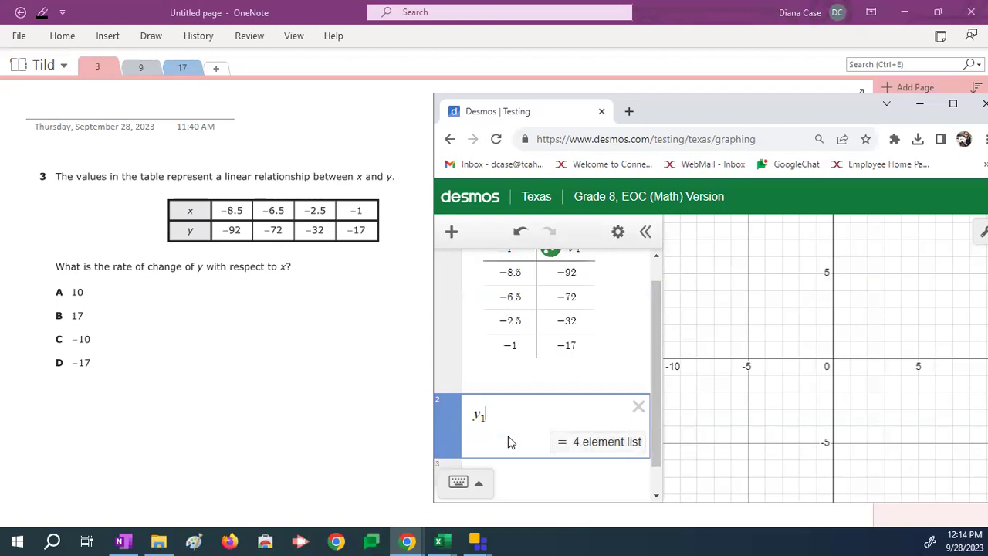
text(~ m)
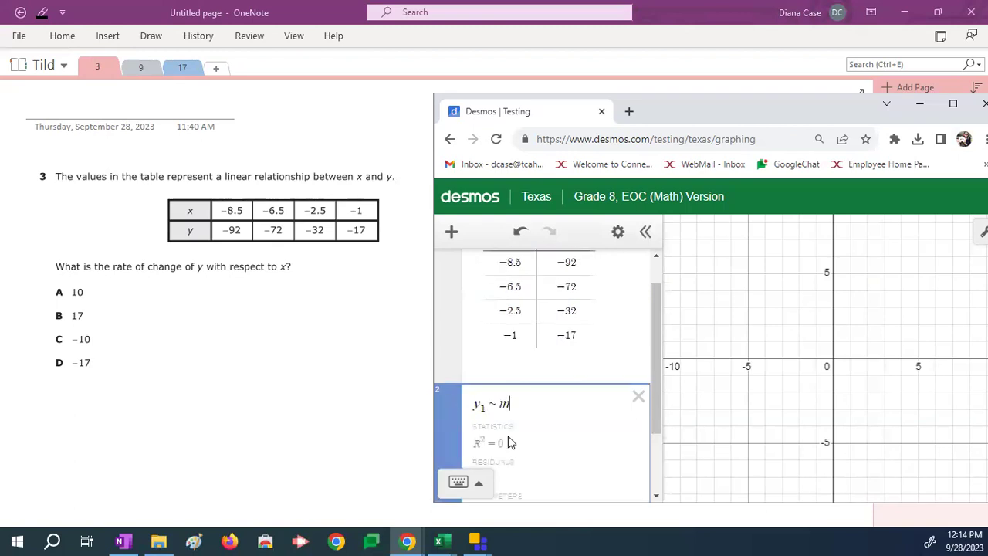
text(x1 )
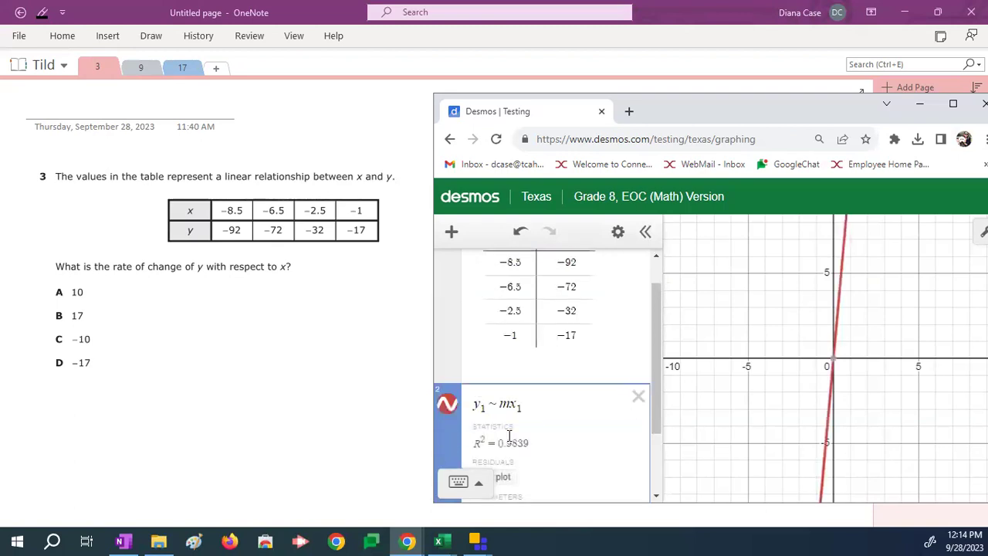
text(+ )
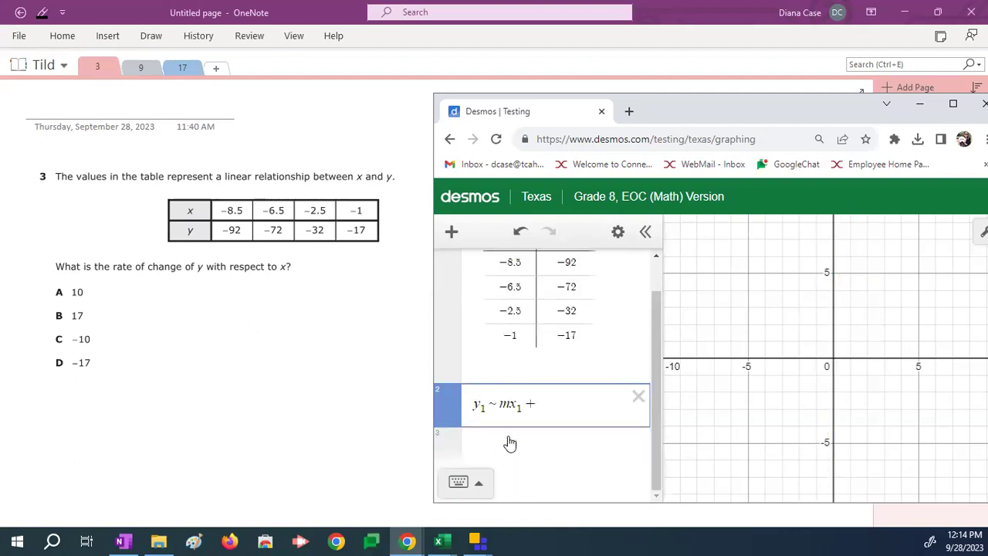
text(b)
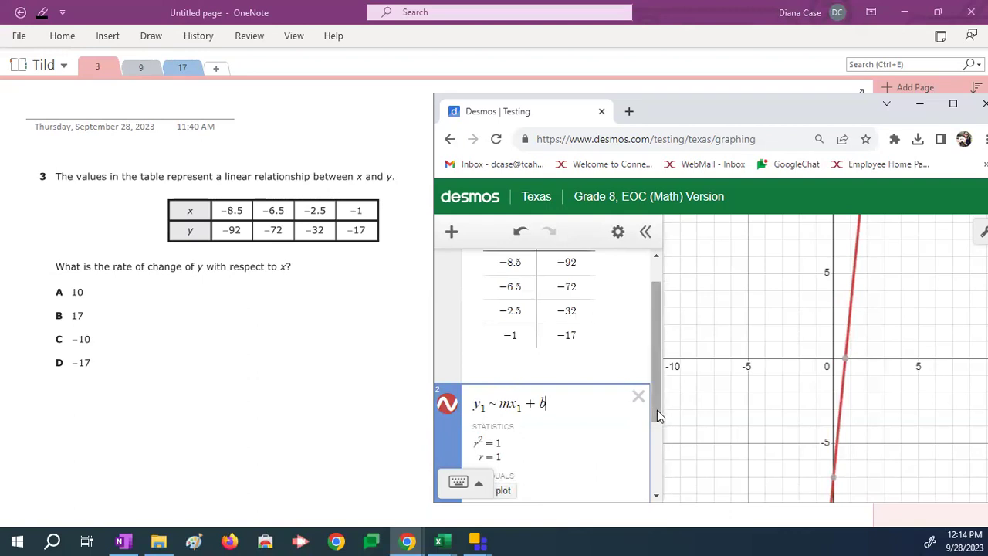
drag(657, 410, 666, 461)
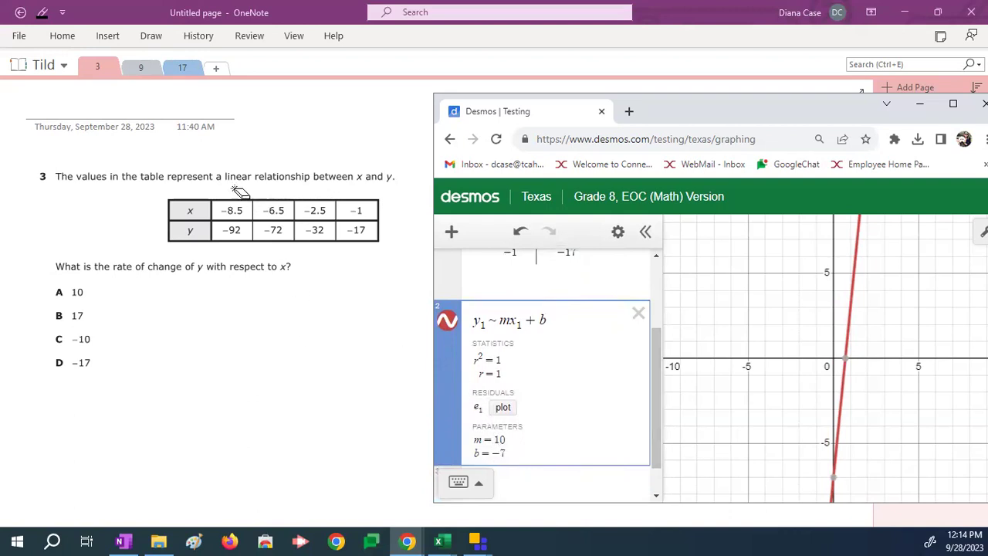
Circle answer A (10) in red ink and title the page 'a'
click(155, 39)
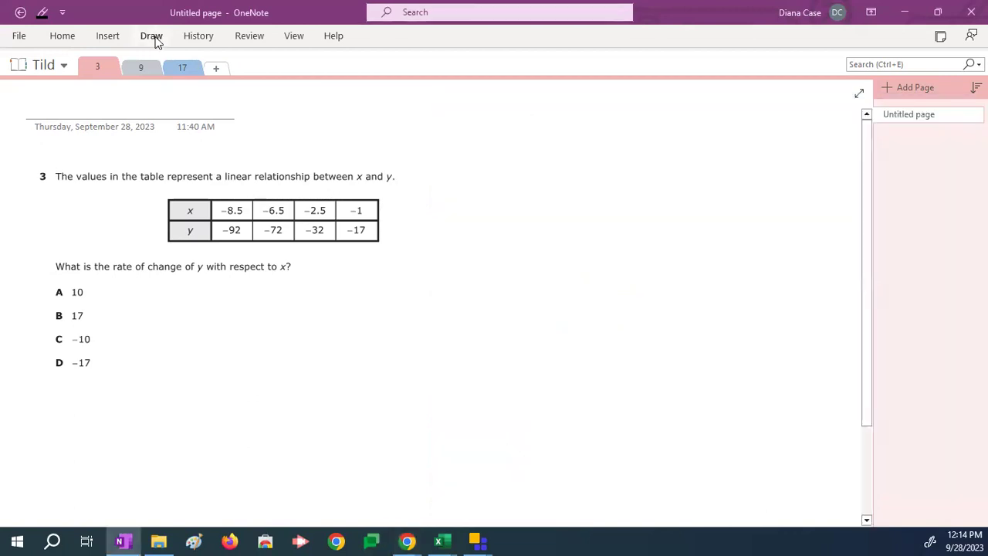
click(154, 38)
click(192, 87)
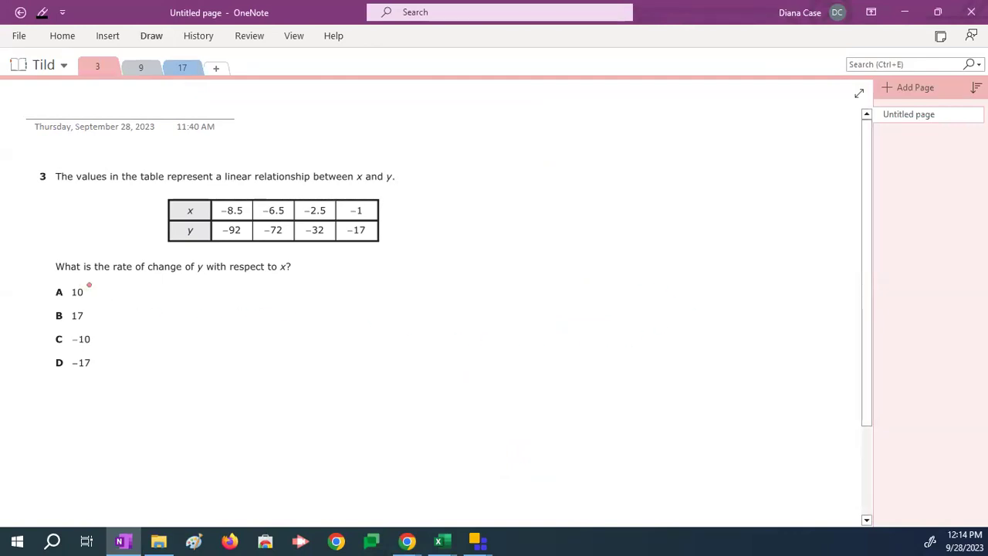
mouse_move(96, 284)
mouse_down()
mouse_move(57, 282)
mouse_move(49, 293)
mouse_move(77, 304)
mouse_move(96, 282)
mouse_up()
text(a)
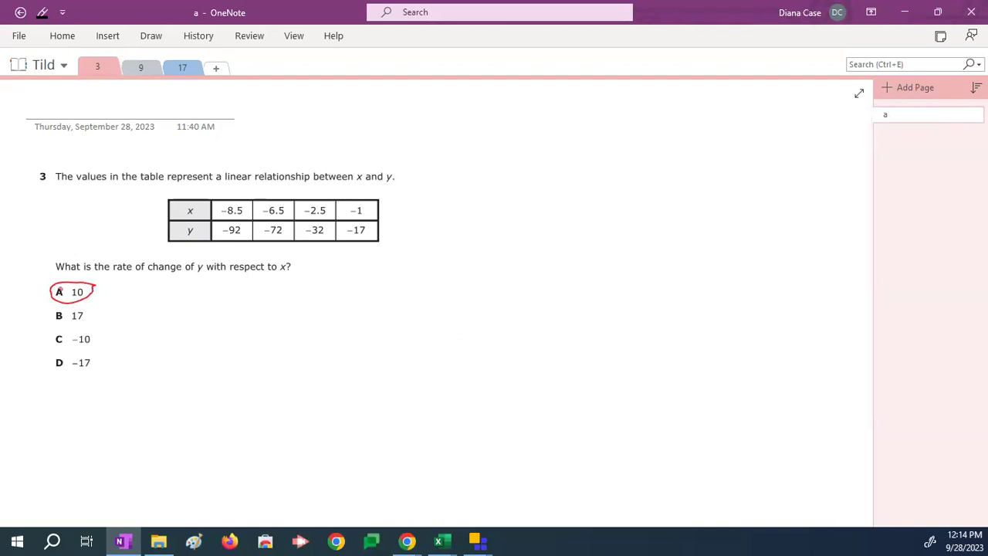
Switch to the 9 section, showing question 9 about line g's slope and y-intercept
click(146, 68)
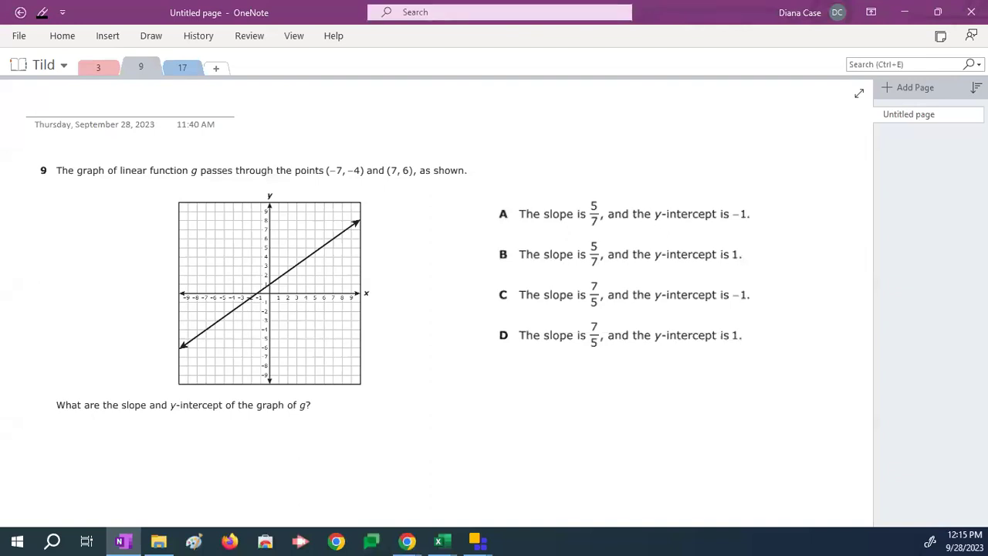
Reload Desmos, then narrow and move its window up and left beside question 9
key(alt+Tab)
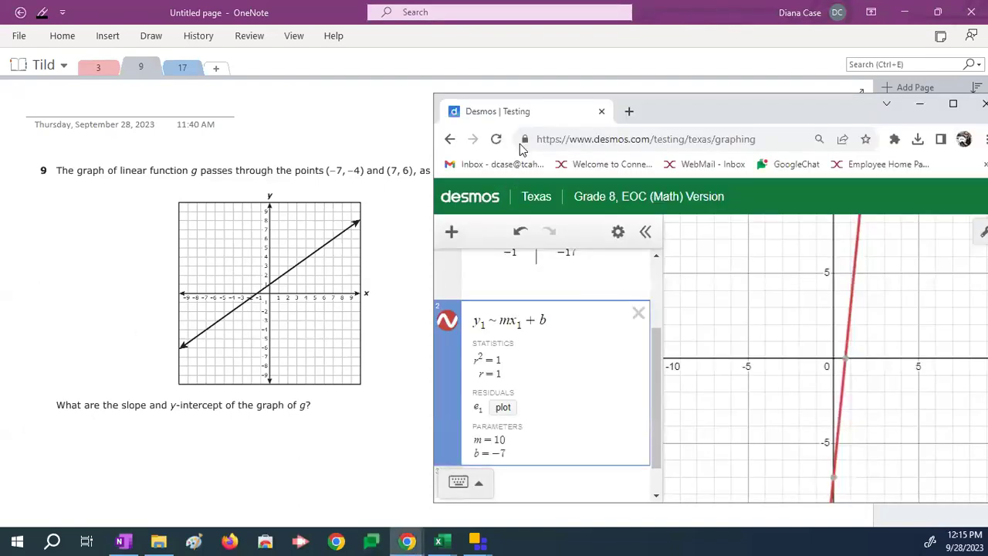
click(496, 139)
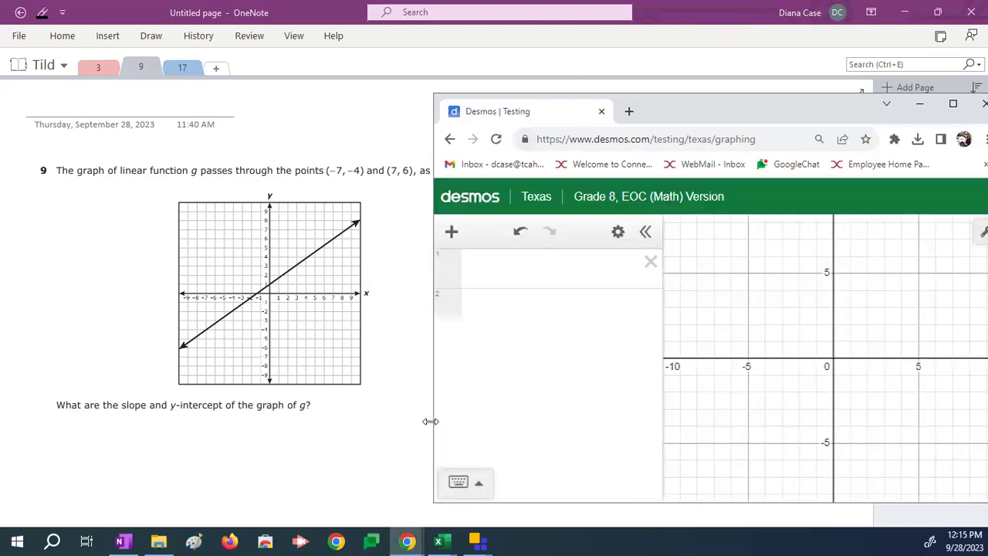
drag(430, 421, 569, 390)
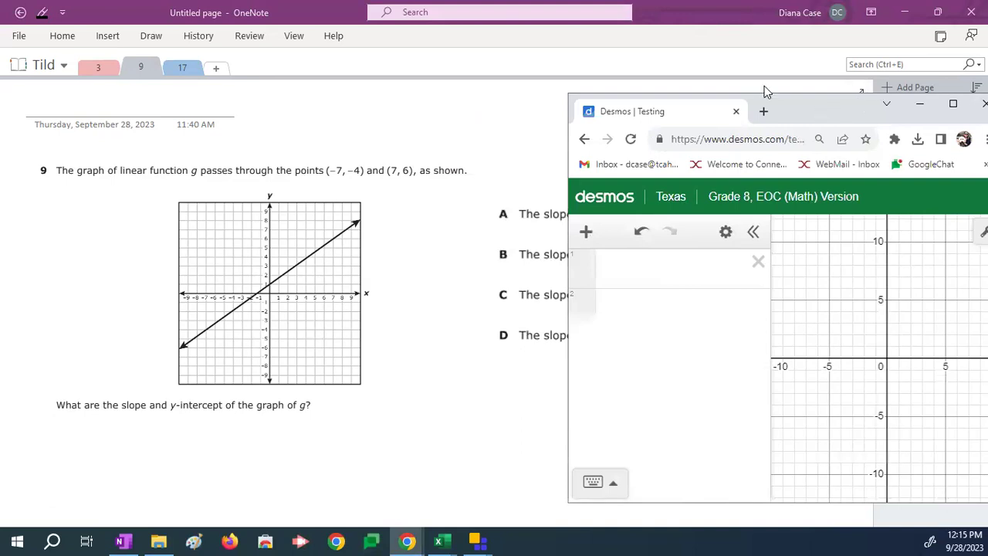
drag(819, 113, 767, 91)
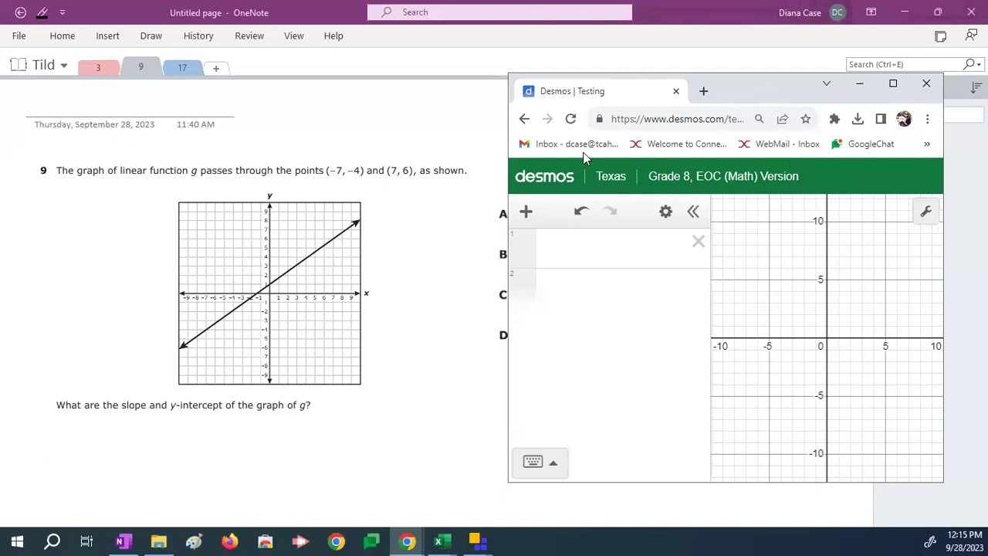
Add an x1, y1 table with the points (−7, −4) and (7, 6)
click(527, 213)
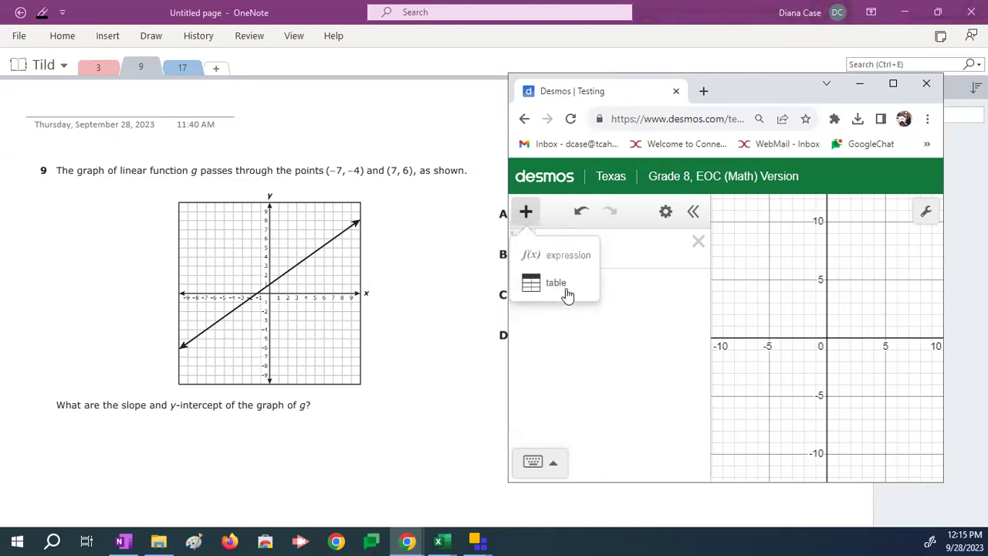
click(534, 287)
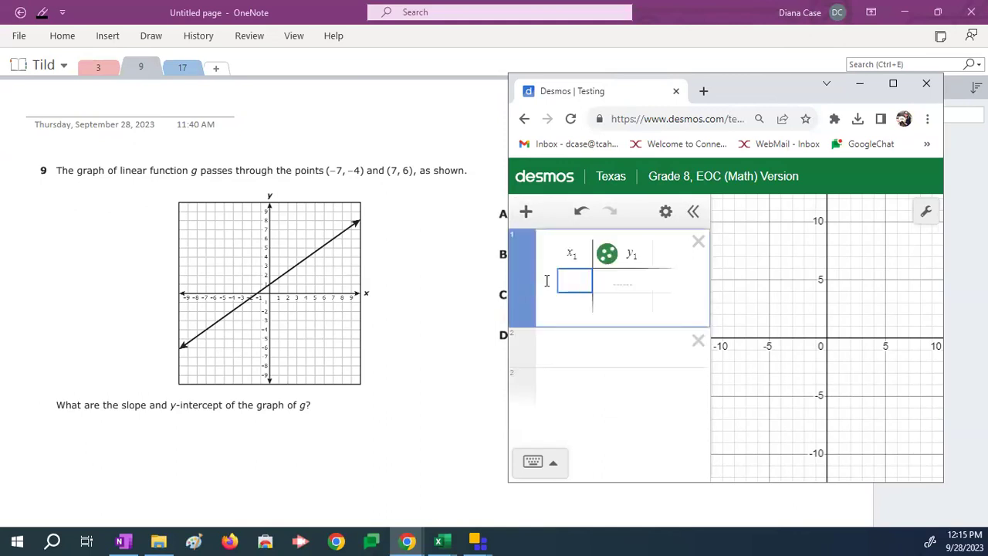
text(-7)
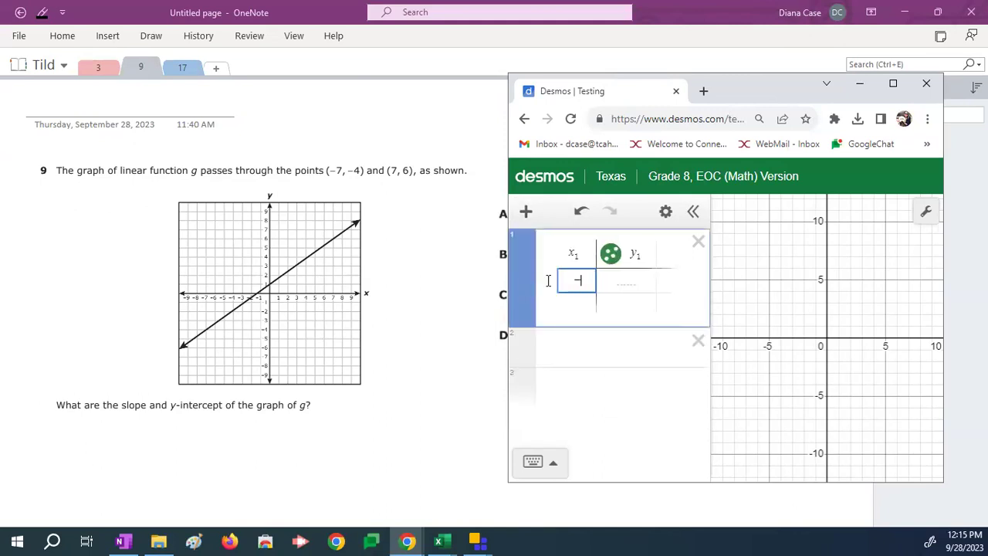
click(629, 279)
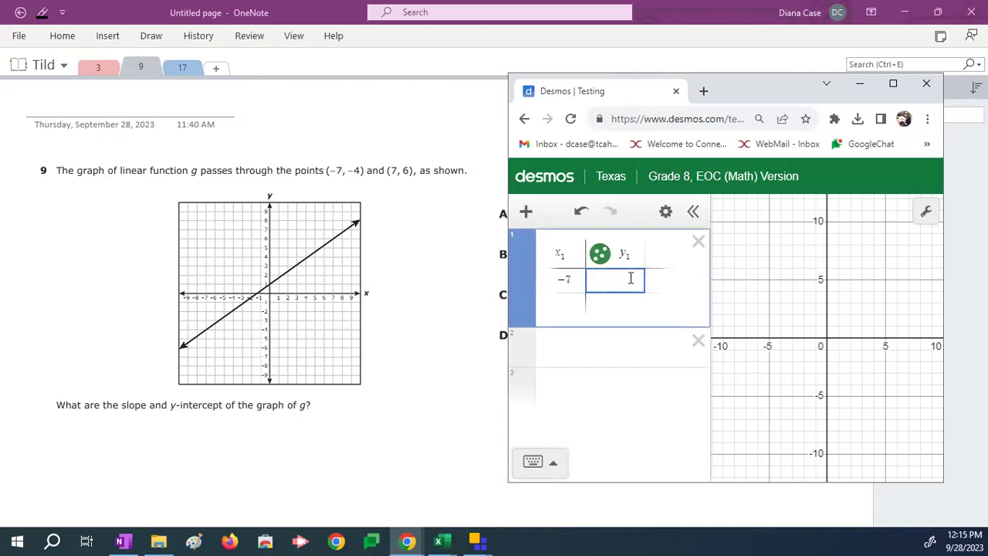
text(-4)
click(573, 301)
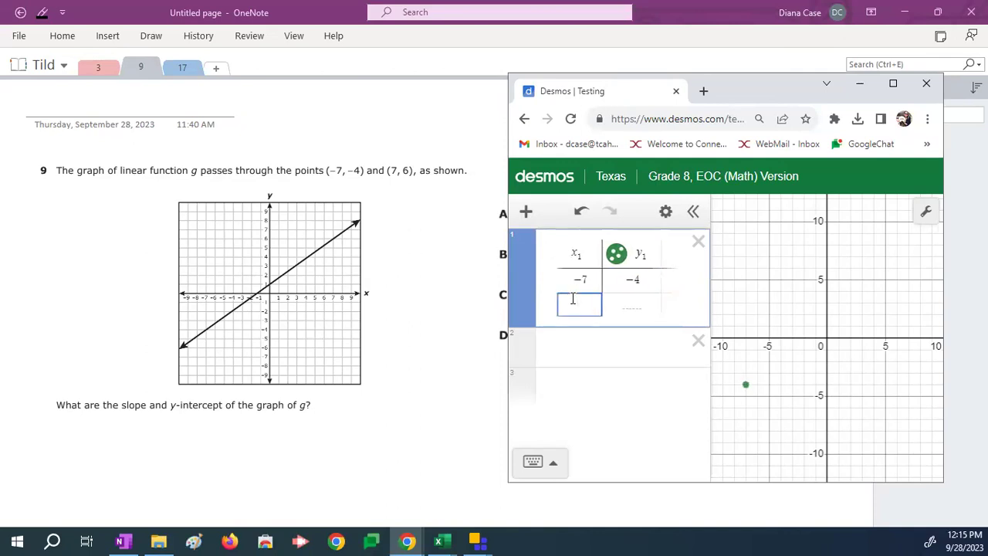
text(7)
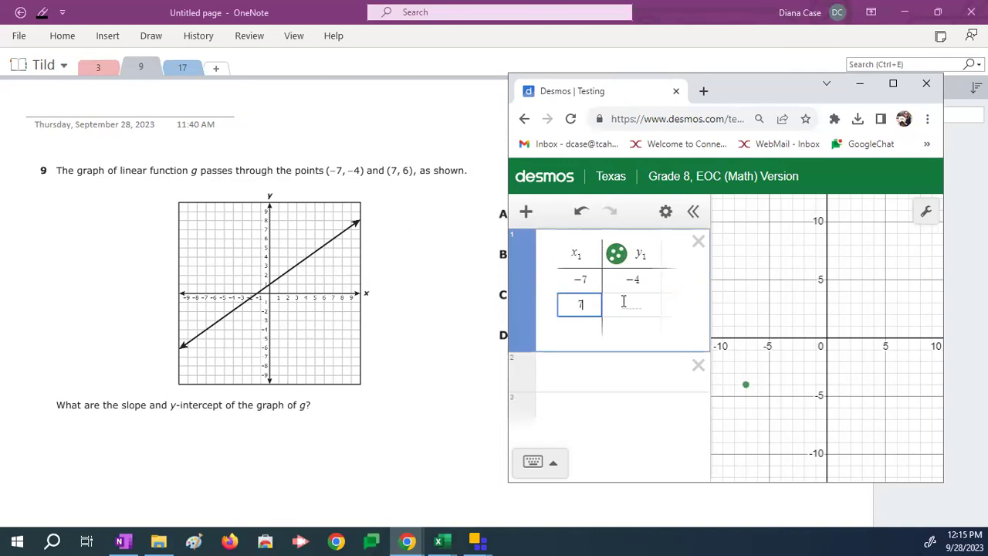
click(623, 301)
text(6)
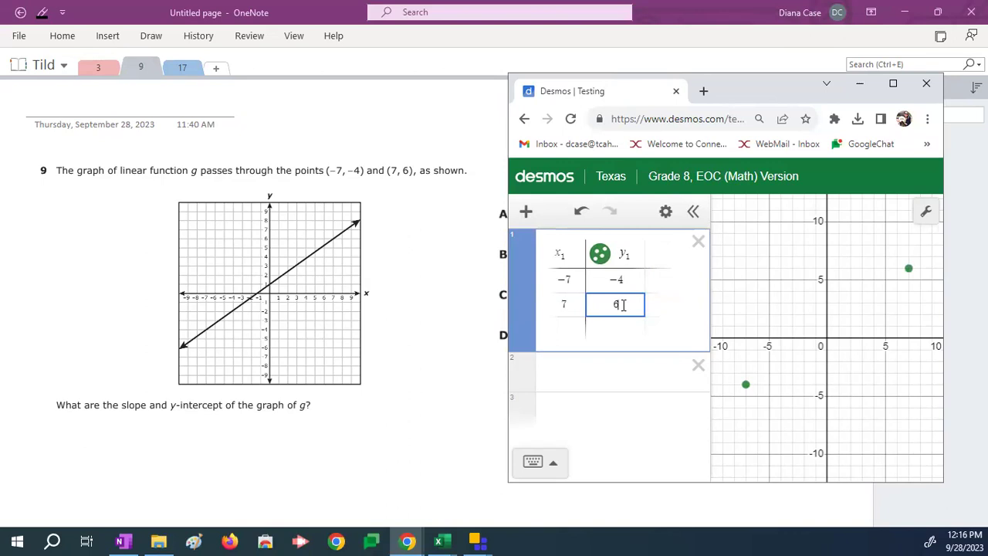
click(600, 369)
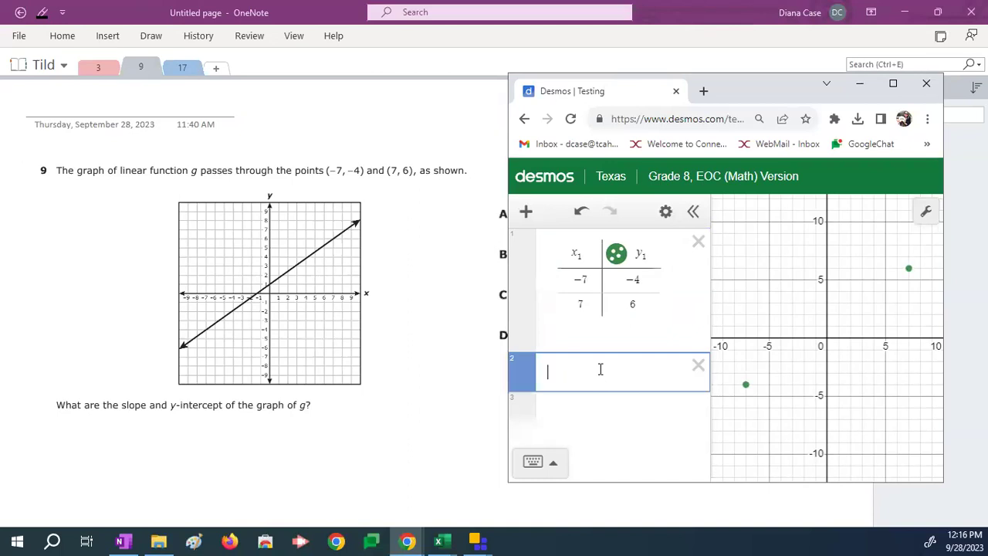
Enter y1 ~ mx1 + b and read m = 0.714286, b = 1, r² = 1
text(y1 )
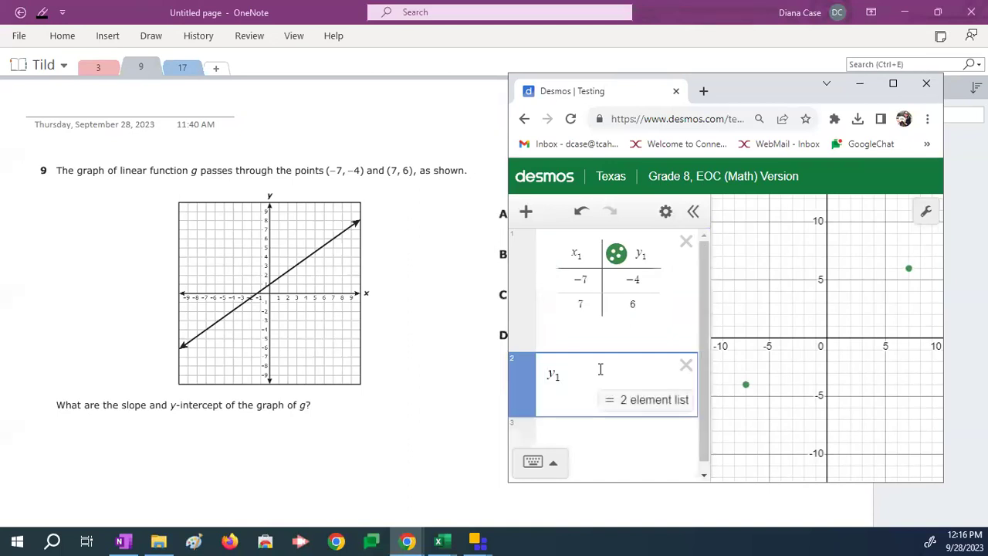
text(~ m)
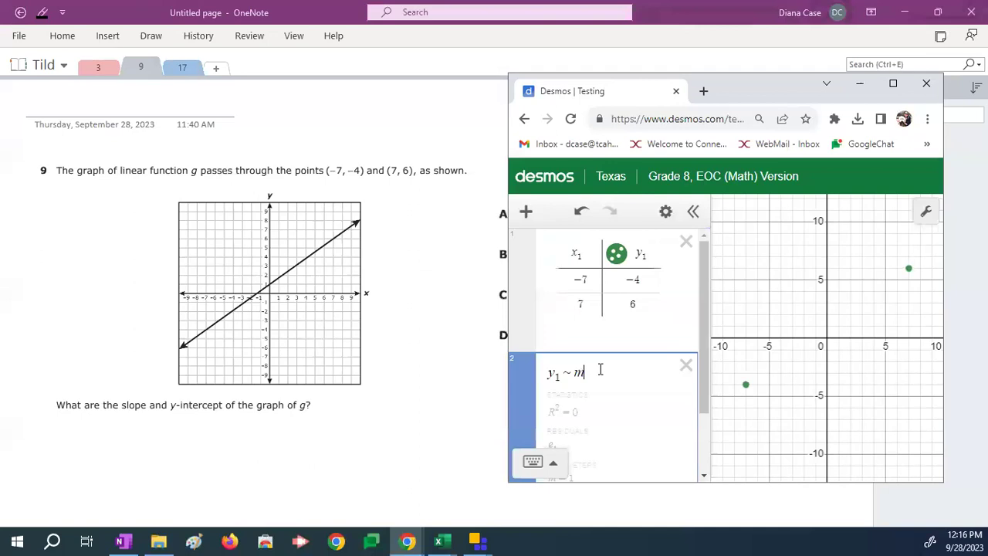
text(x1 )
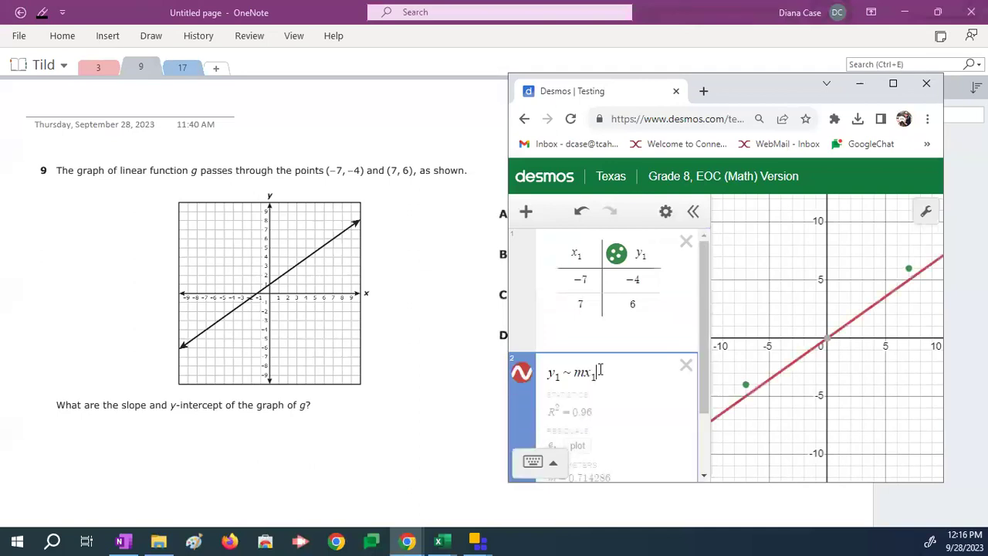
text(+ b)
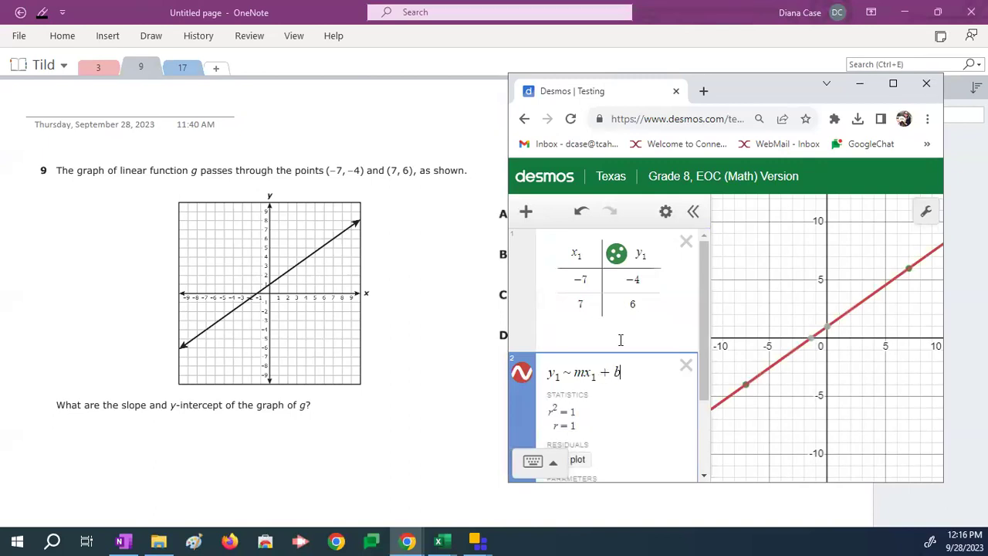
scroll(702, 355, down, 1)
drag(710, 371, 715, 425)
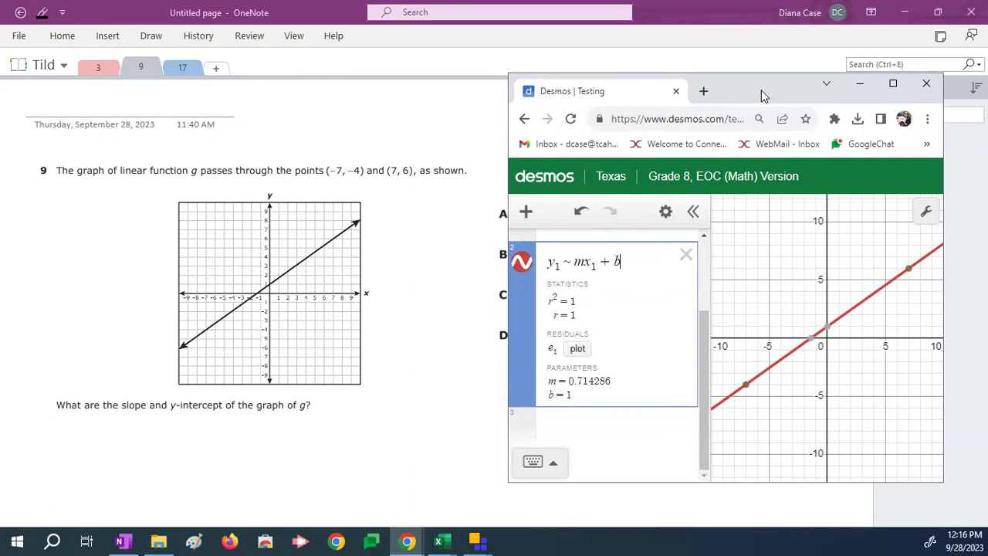
Move the calculator left and evaluate 5/7 and 7/5 to match the slope
drag(763, 95, 306, 104)
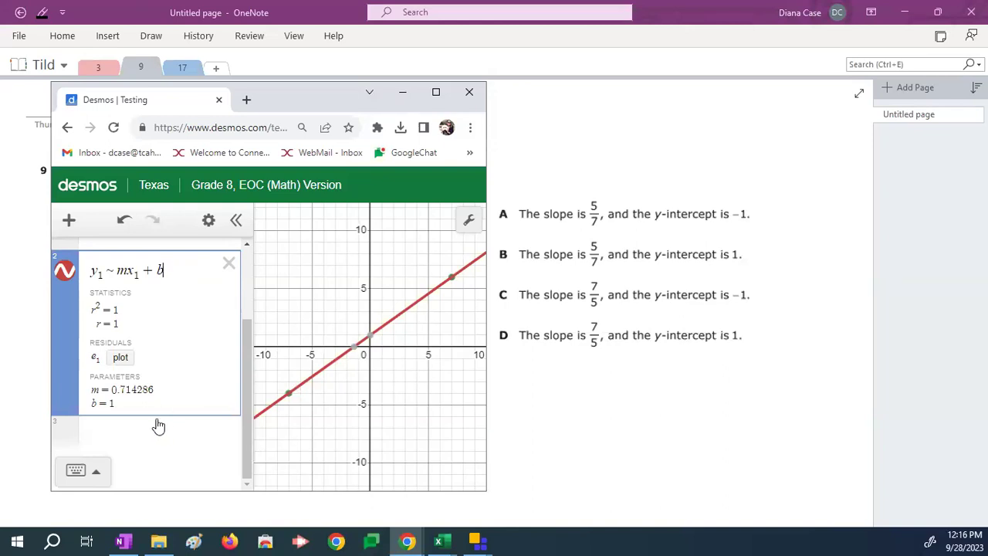
click(158, 426)
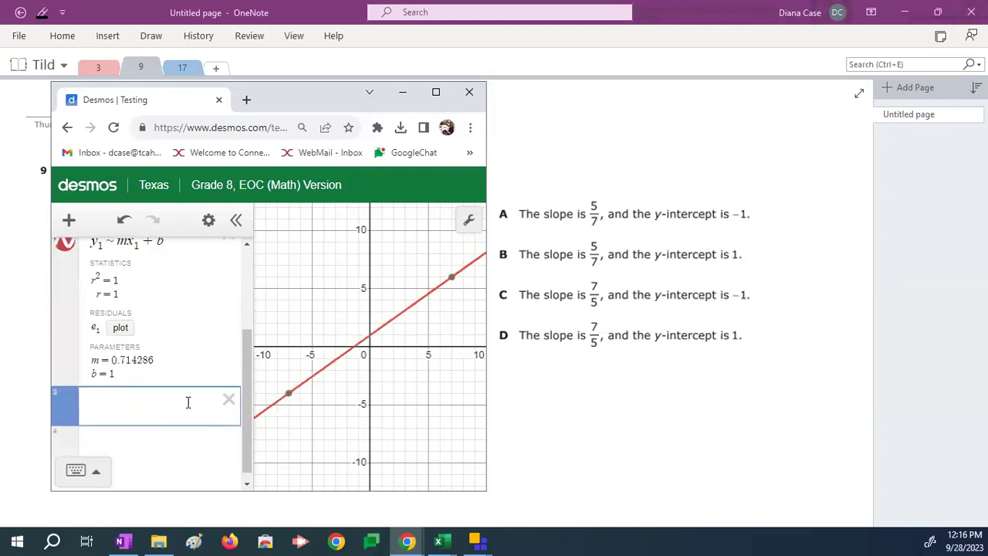
text(5/7)
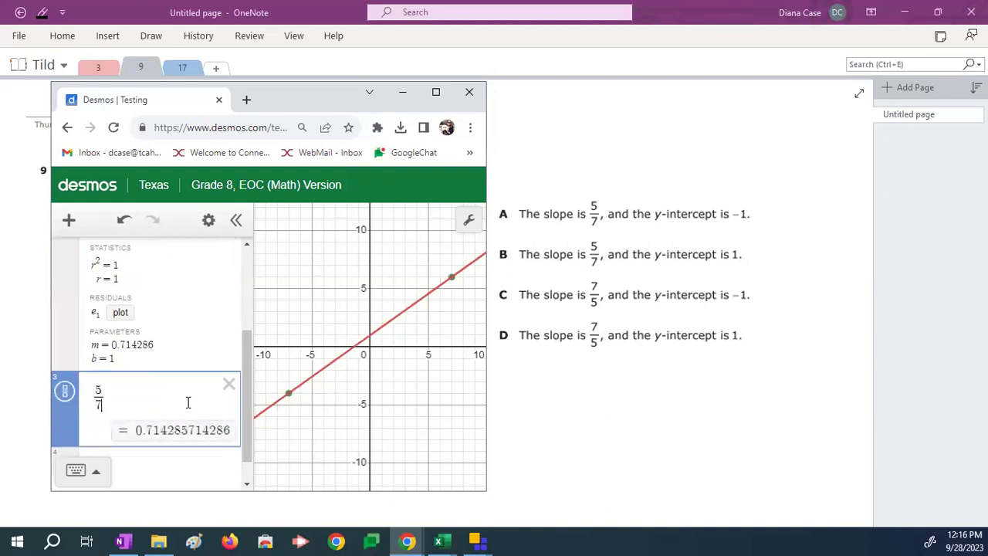
key(Return)
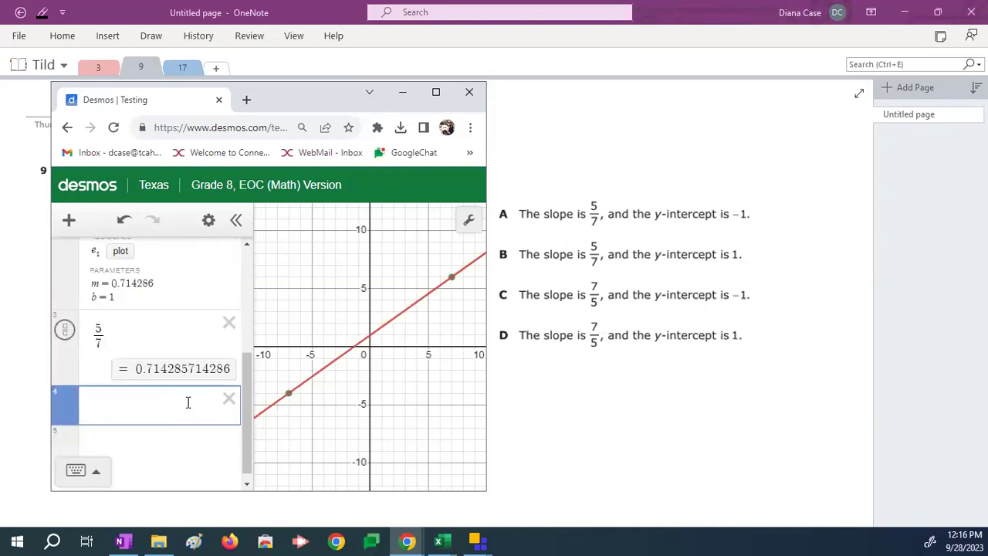
text(7/5)
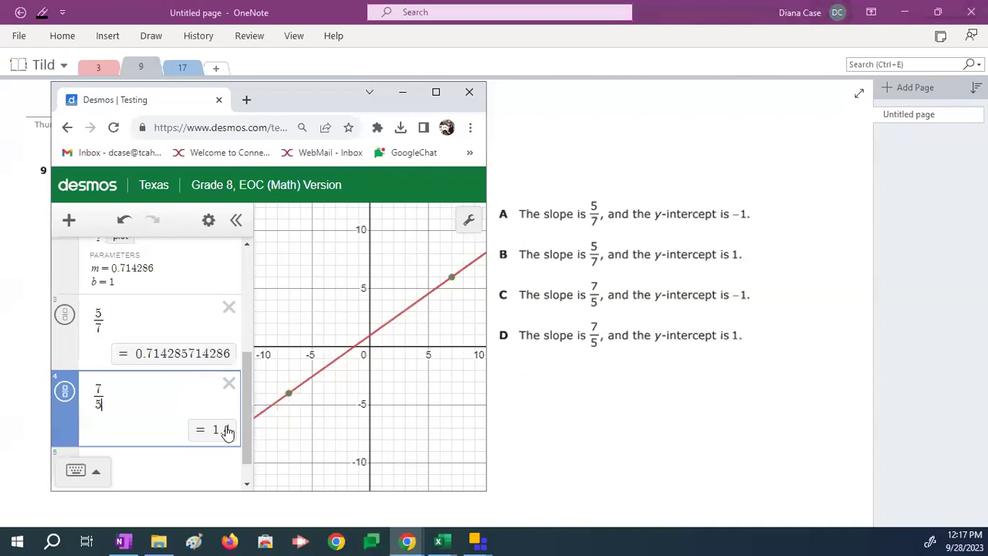
Circle answer B (slope 5/7, y-intercept 1) in red, then return to Desmos
click(884, 268)
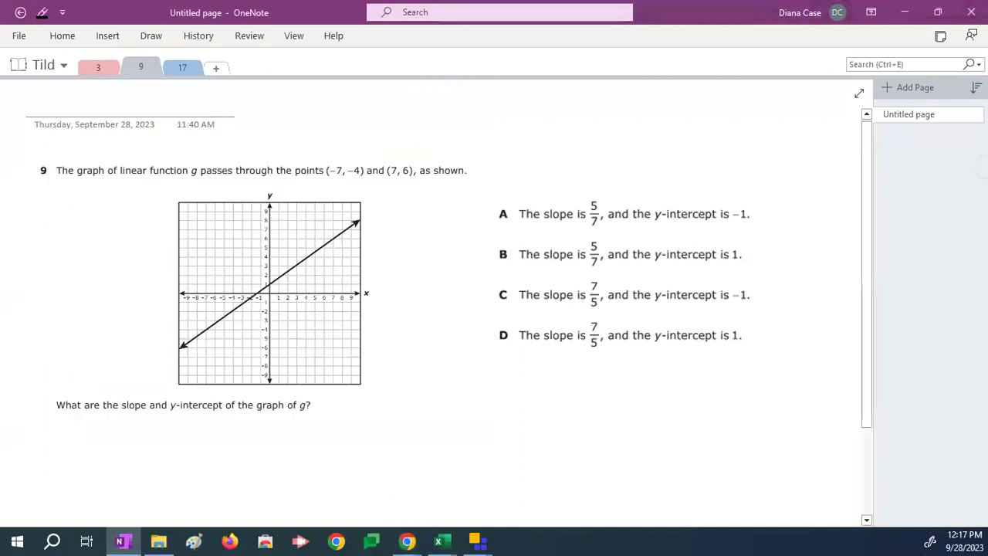
mouse_move(517, 232)
mouse_down()
mouse_move(484, 265)
mouse_move(575, 263)
mouse_move(614, 238)
mouse_move(478, 234)
mouse_up()
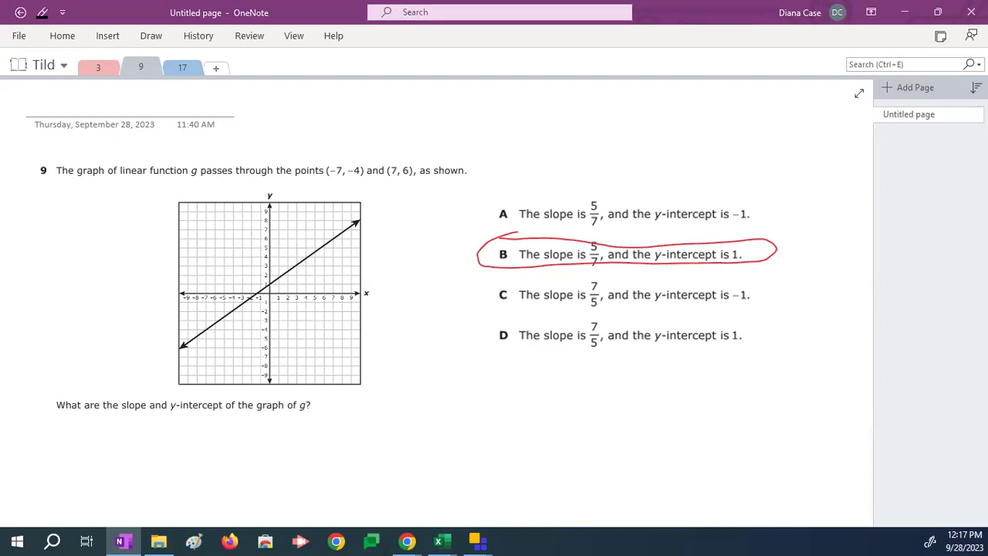
key(alt+Tab)
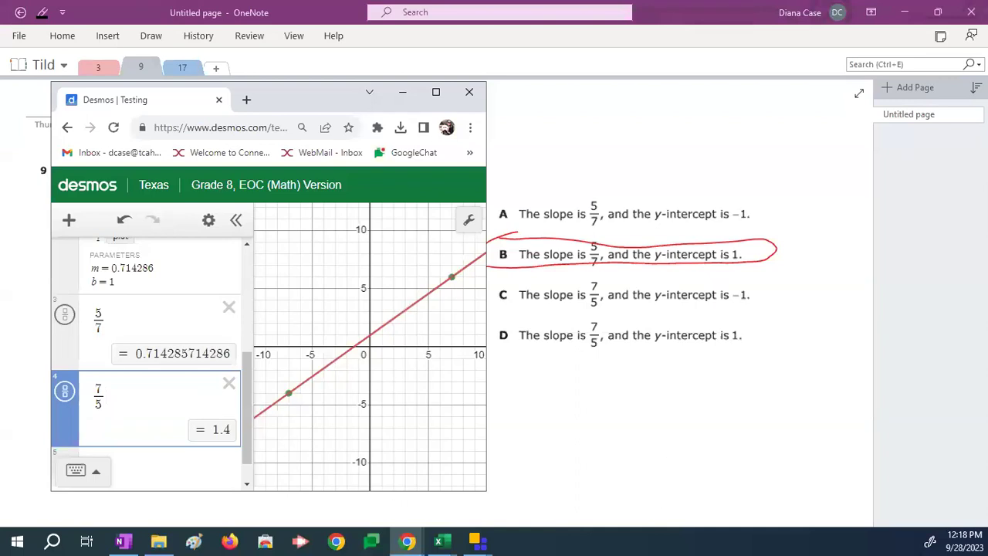
Open the 17 section to show question 17's table of x–y values
click(183, 68)
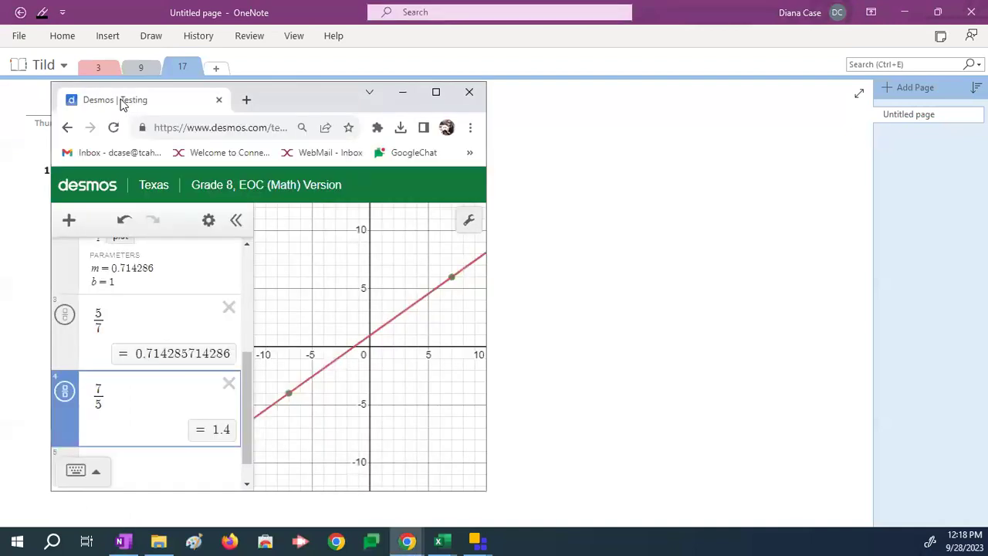
click(115, 126)
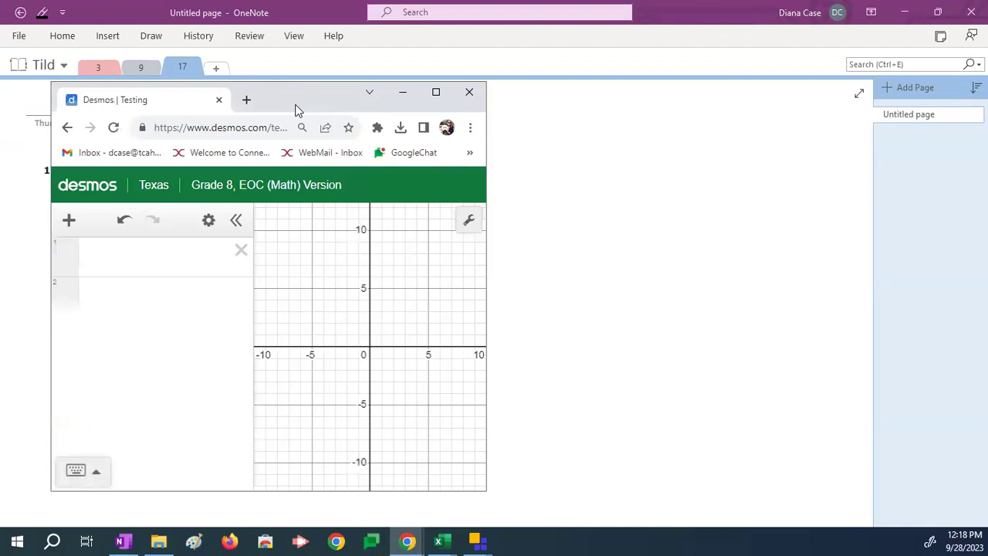
drag(298, 110, 662, 90)
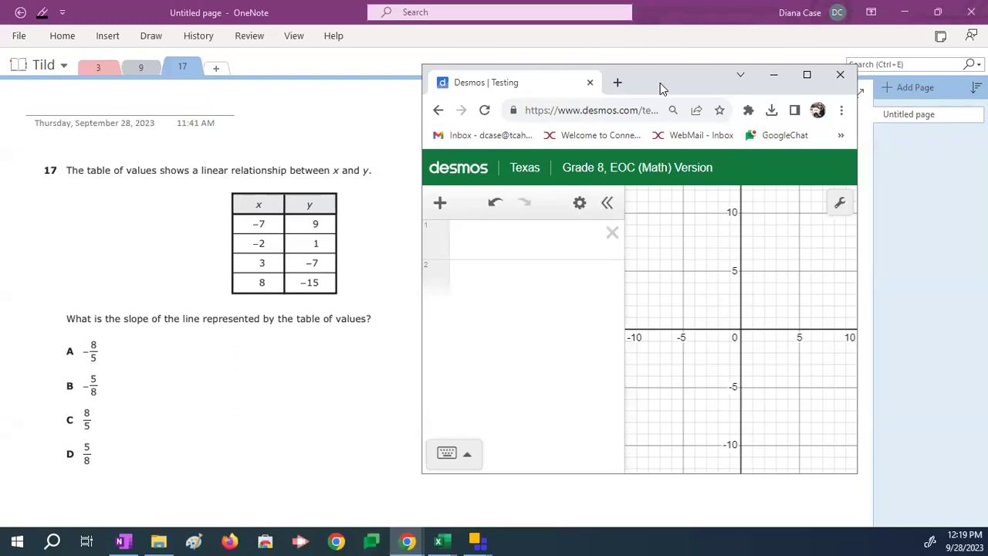
Insert a table and enter the x1 values −7, −2, 3 and 8
click(477, 240)
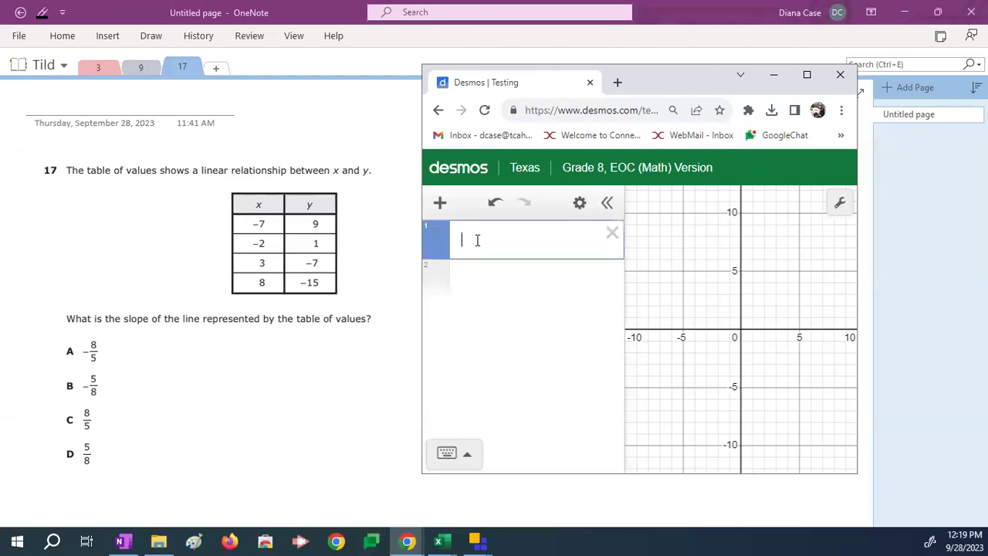
click(441, 205)
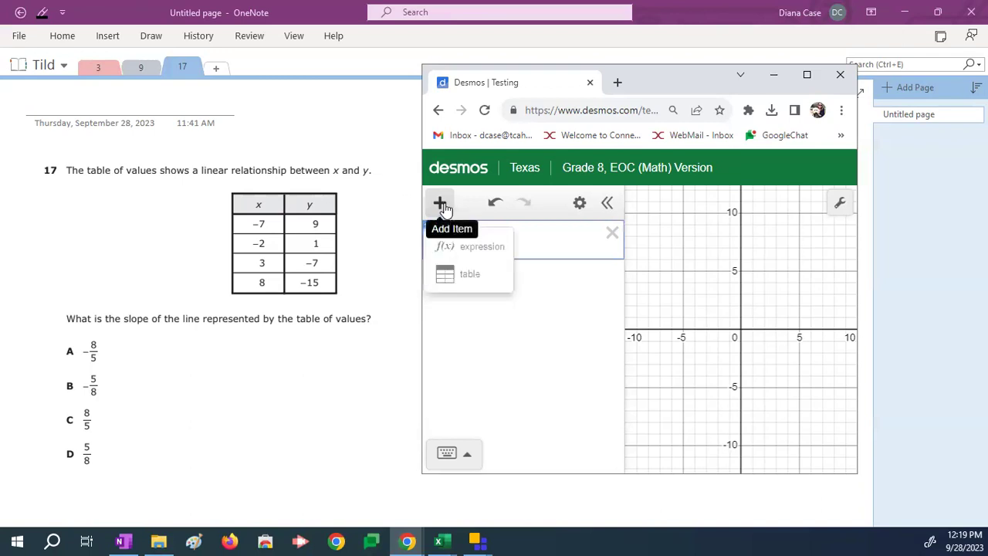
click(446, 277)
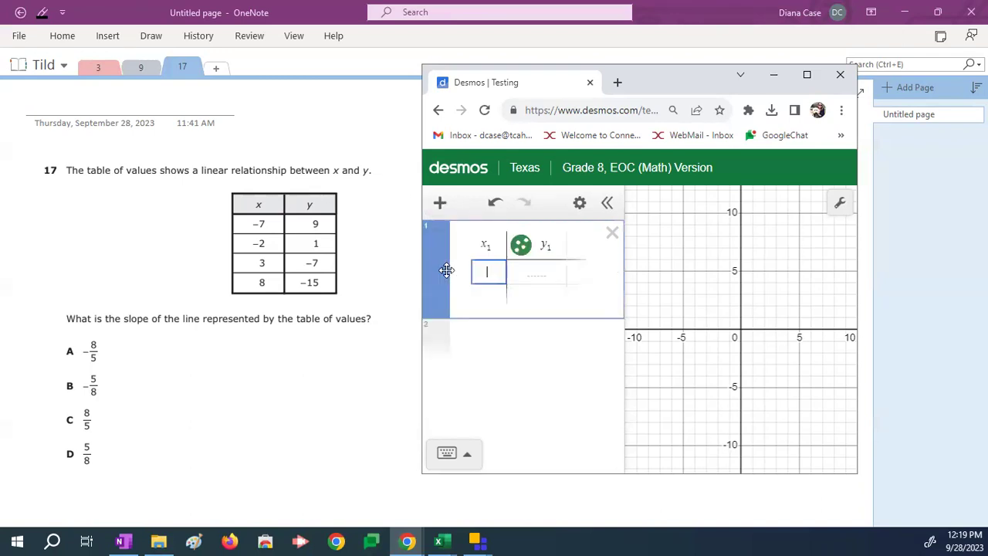
text(-7)
key(Return)
text(-)
text(2)
key(Return)
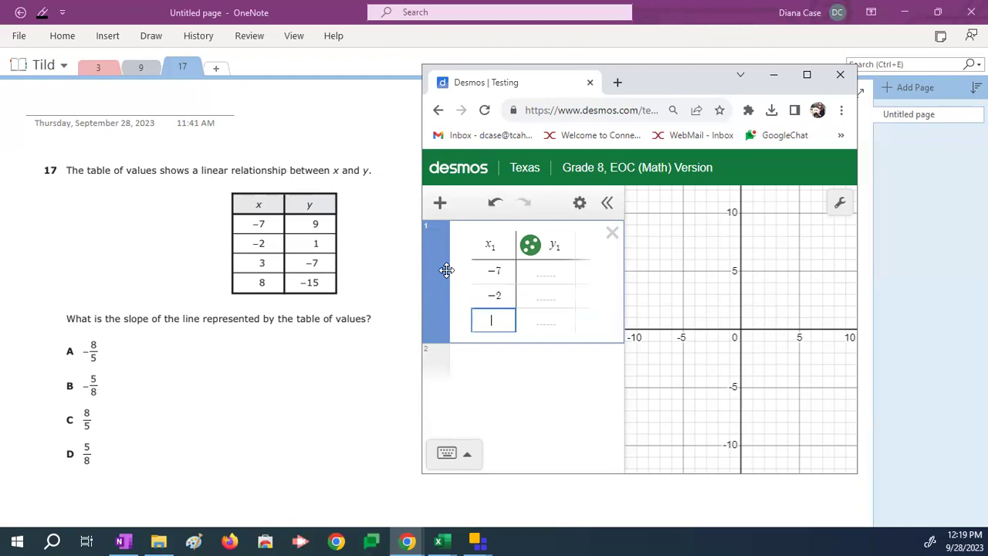
text(3)
key(Return)
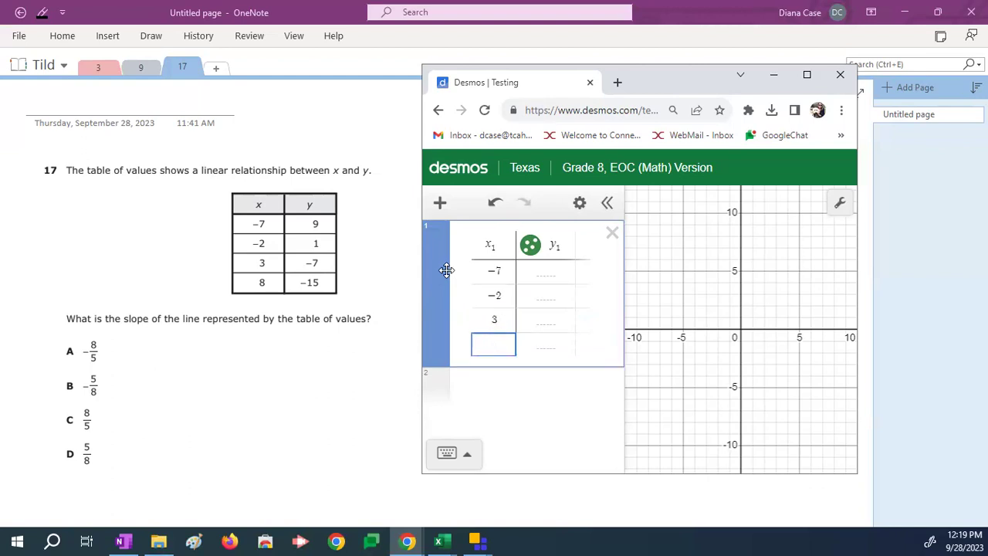
text(8)
Fill the y1 column with 9, 1, −7 and −15
key(Up)
key(Up)
key(Up)
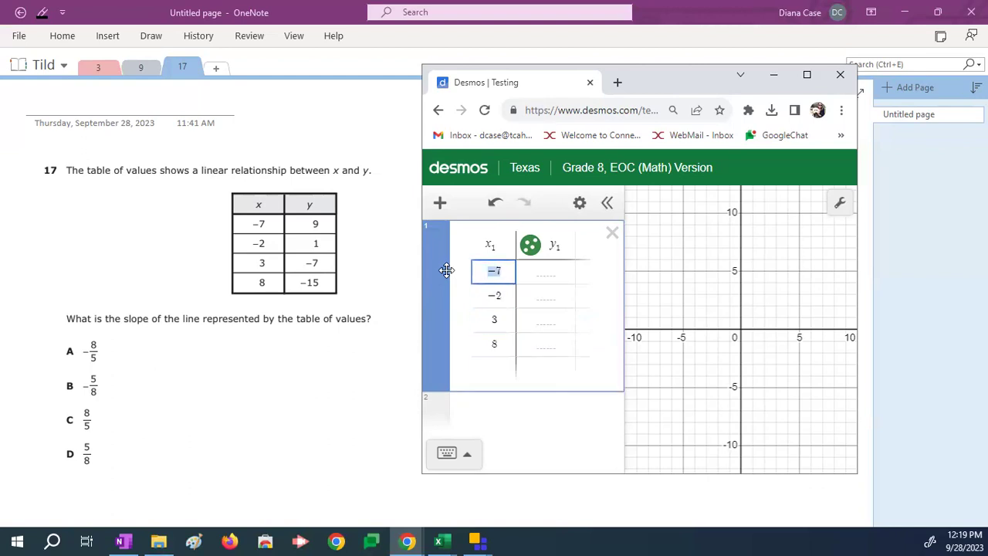
key(Right)
key(Right)
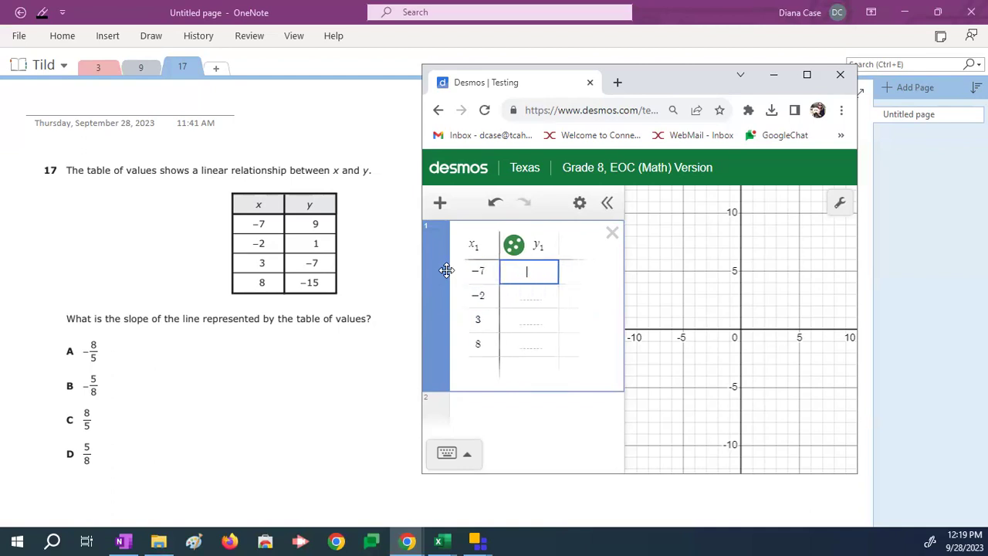
text(9)
key(Return)
text(1)
key(Return)
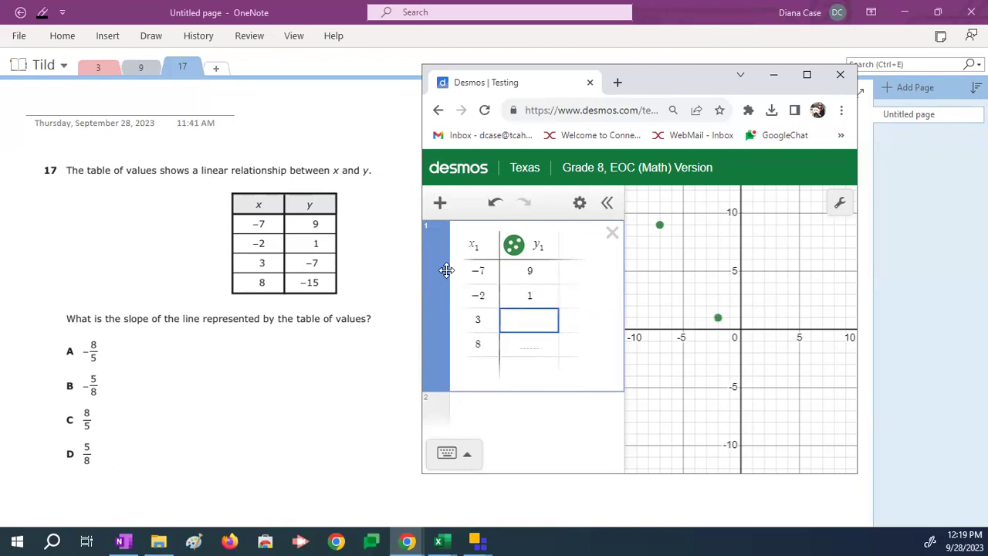
text(-)
text(7)
key(Return)
text(-1)
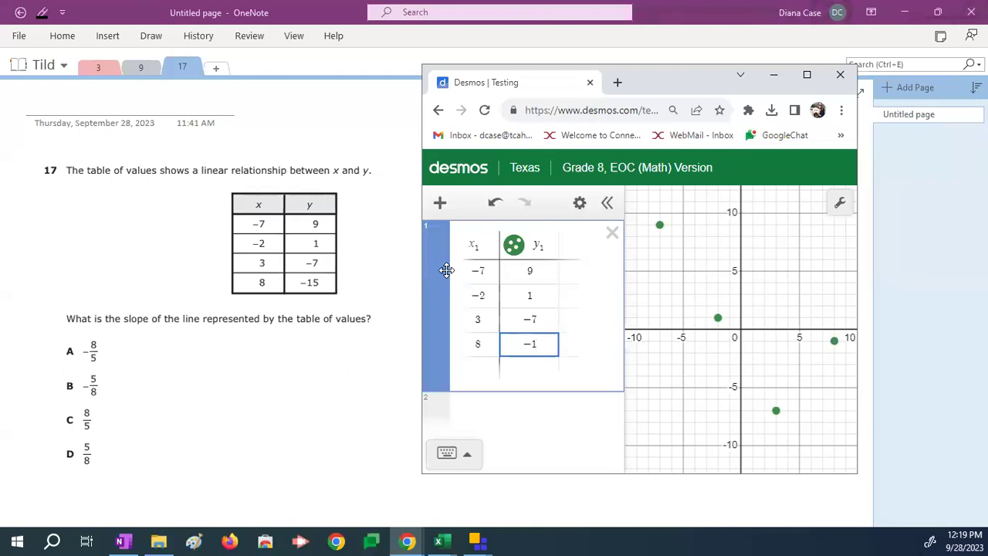
text(5)
Check the table and re-enter −15 as the last y1 value
key(Up)
key(Up)
key(Up)
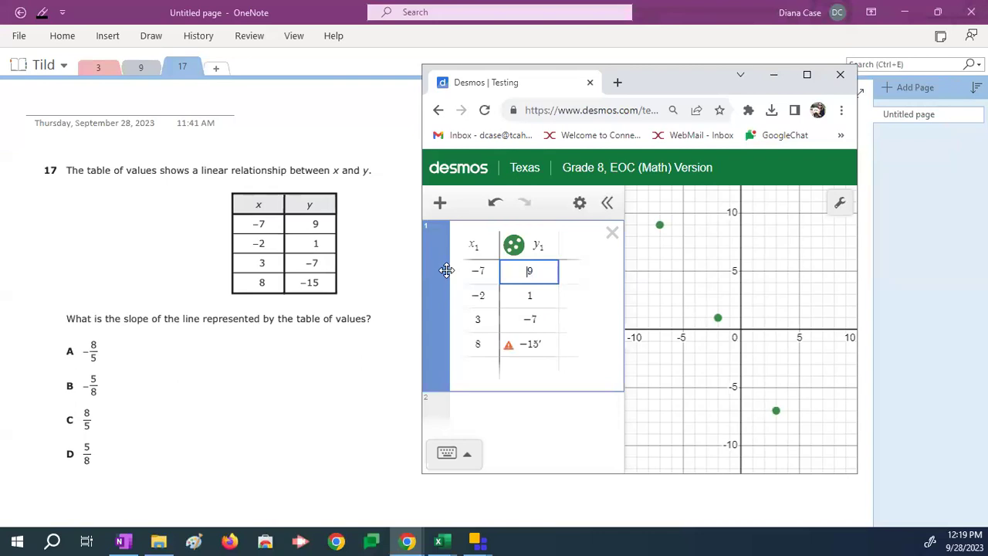
key(Left)
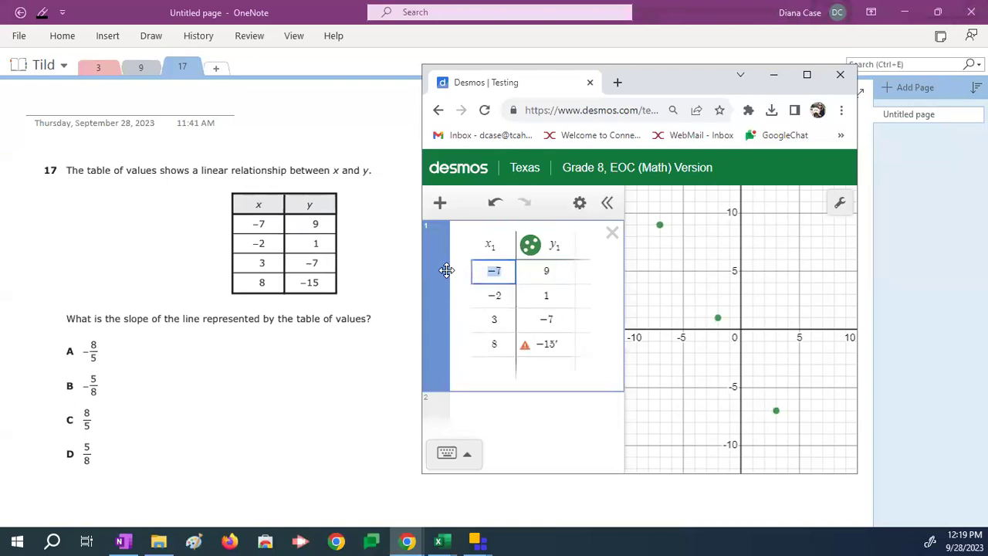
key(Right)
key(Down)
key(Down)
key(Down)
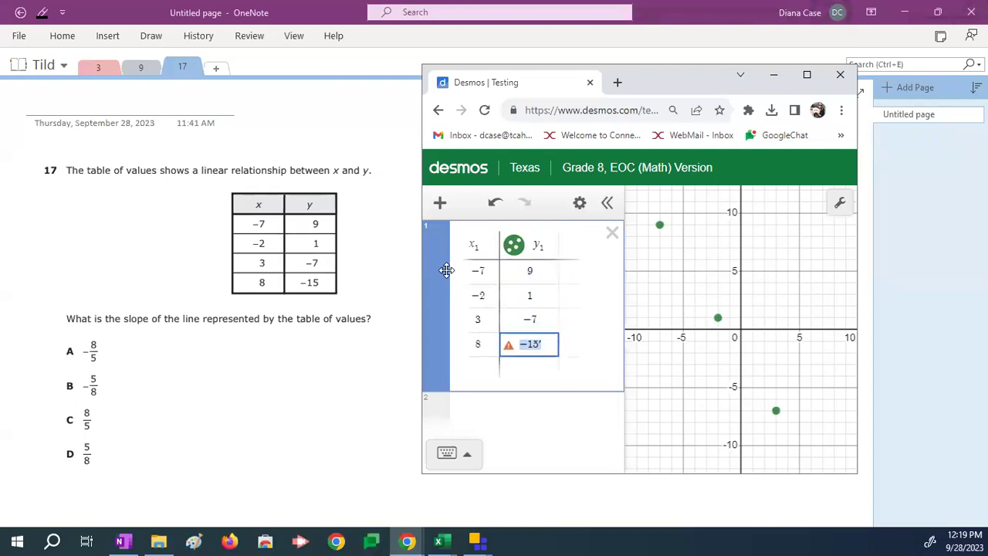
key(BackSpace)
text(-1)
text(5)
key(Up)
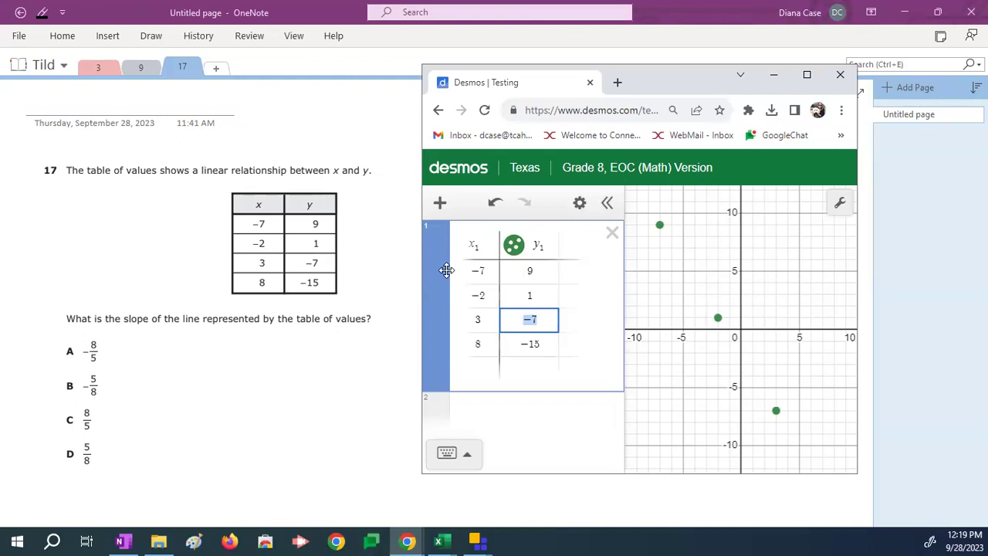
Add the regression y1 ~ mx1 + b below the table to fit the points
click(508, 404)
text(y1 )
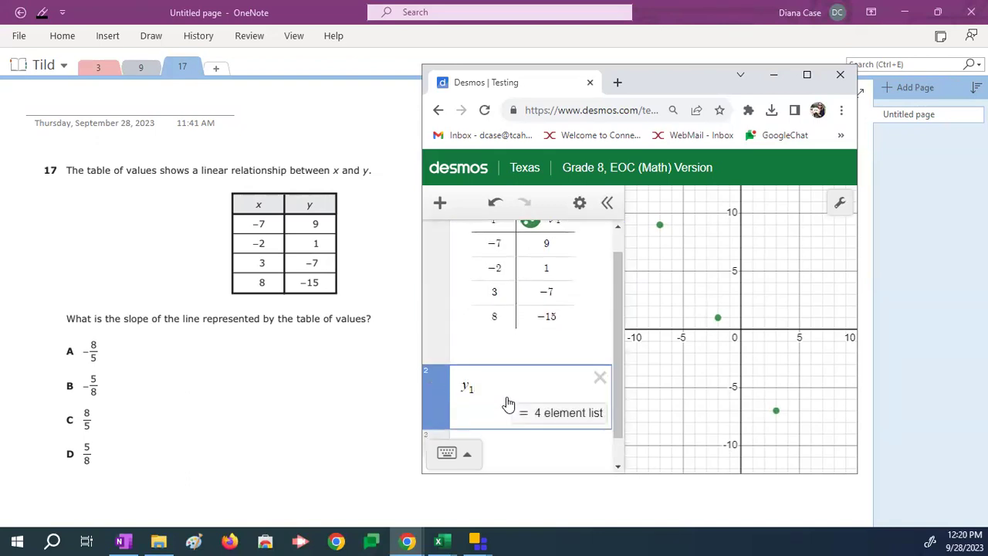
text(~ m)
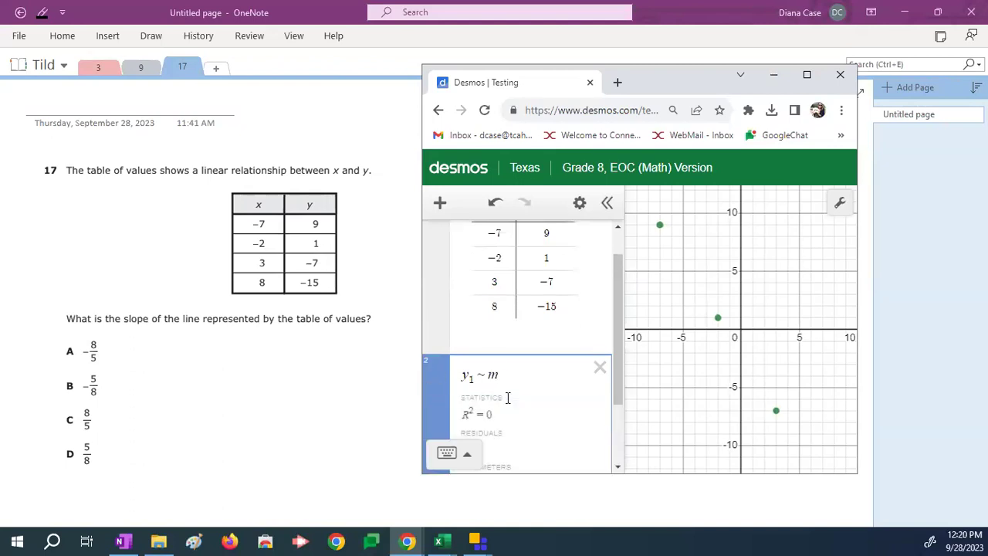
text(x1 )
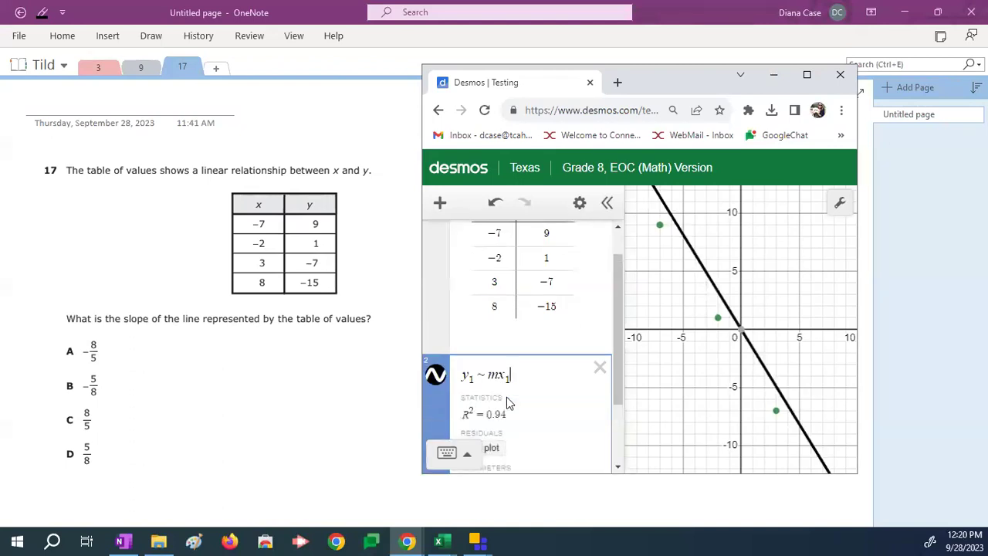
text(+ b)
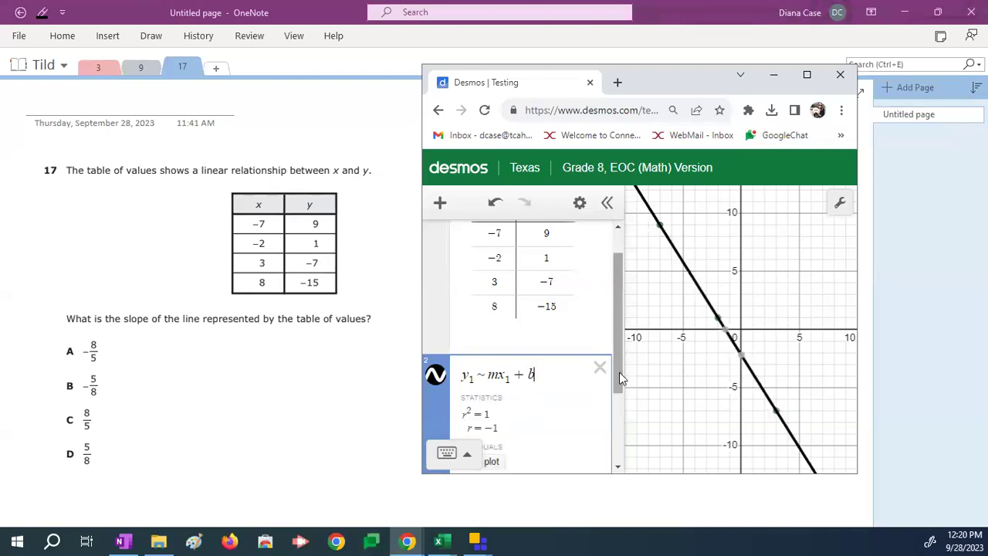
drag(618, 369, 620, 440)
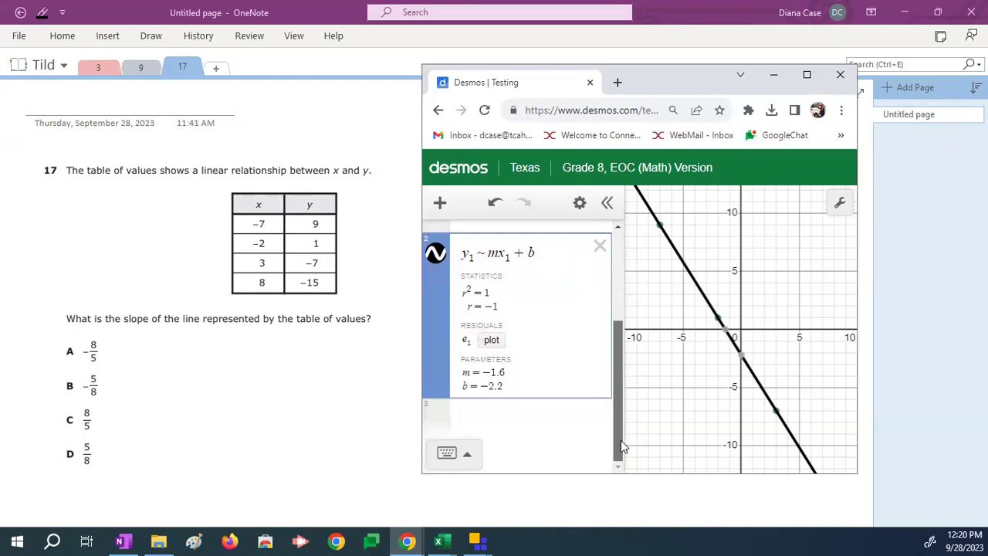
Enter the slope −1.6, show it as the fraction −8/5, and switch to OneNote
click(536, 413)
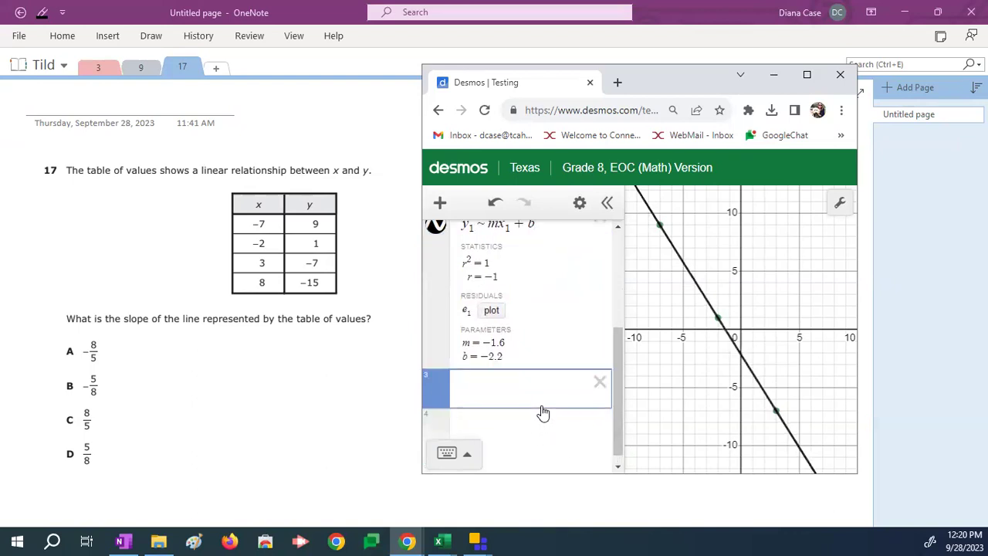
text(-1)
text(.6)
click(435, 390)
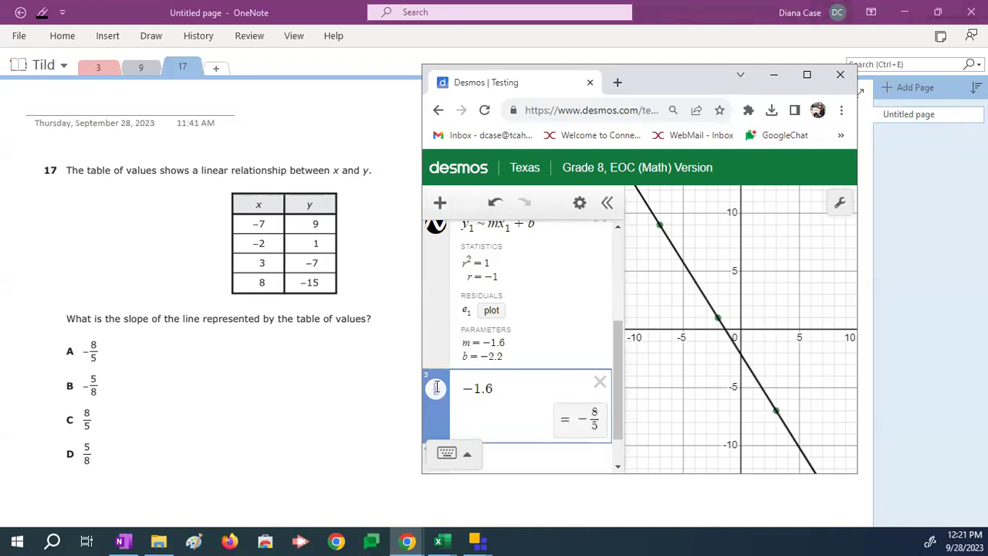
click(60, 335)
Circle answer A (−8/5) in red ink; the page title becomes 'o'
mouse_move(60, 332)
mouse_down()
mouse_move(66, 357)
mouse_move(102, 366)
mouse_move(108, 344)
mouse_move(95, 330)
mouse_move(68, 330)
mouse_up()
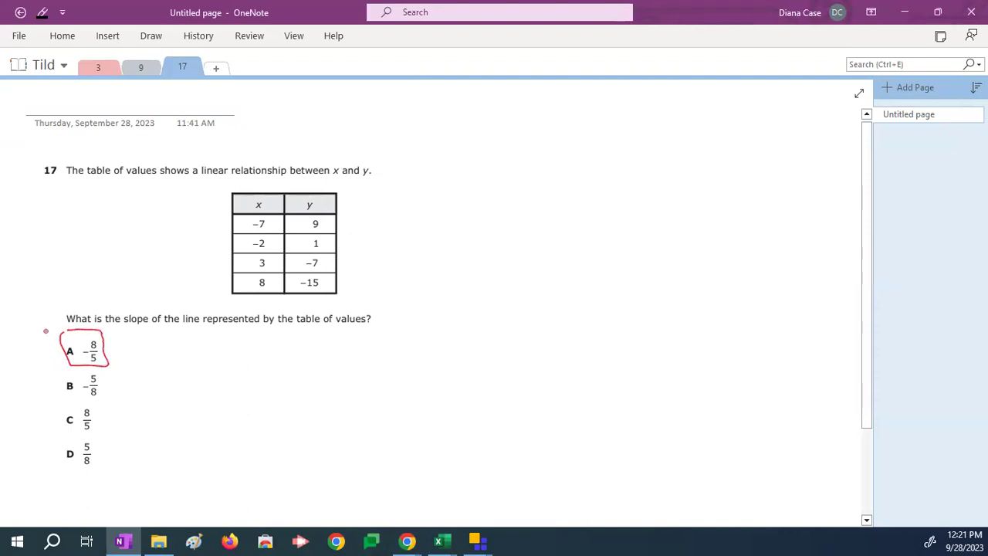
text(o)
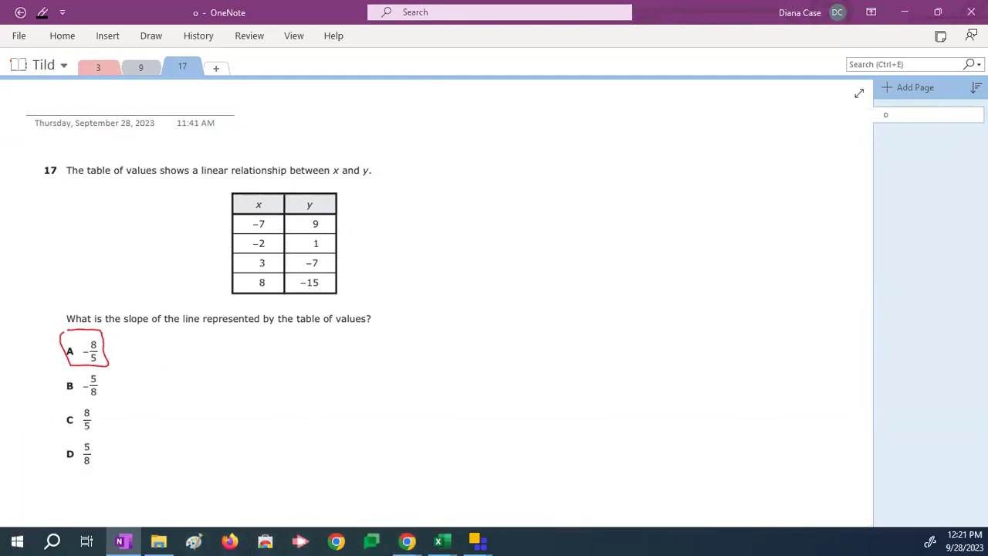
Return to Desmos and show the on-screen keypad in its ABC letter layout
key(alt+Tab)
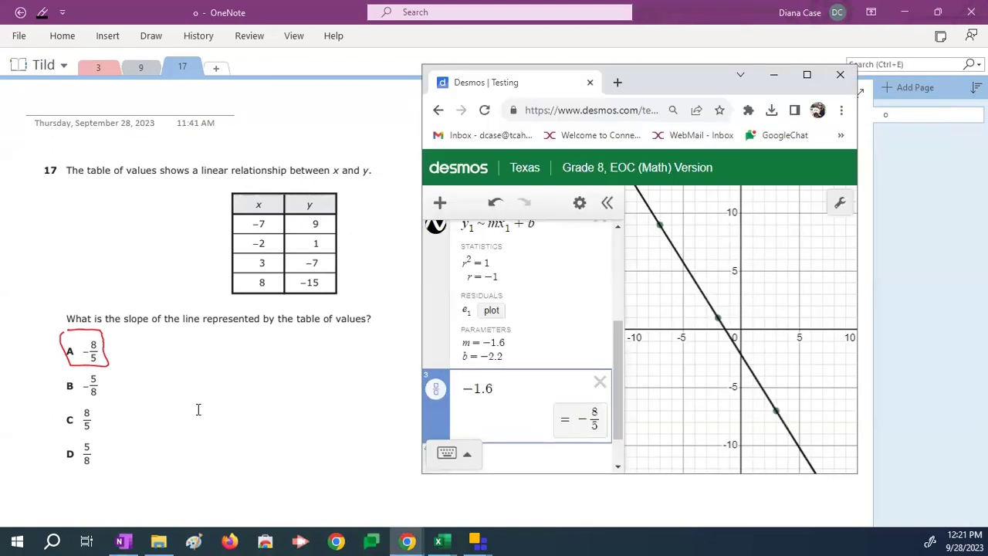
click(469, 454)
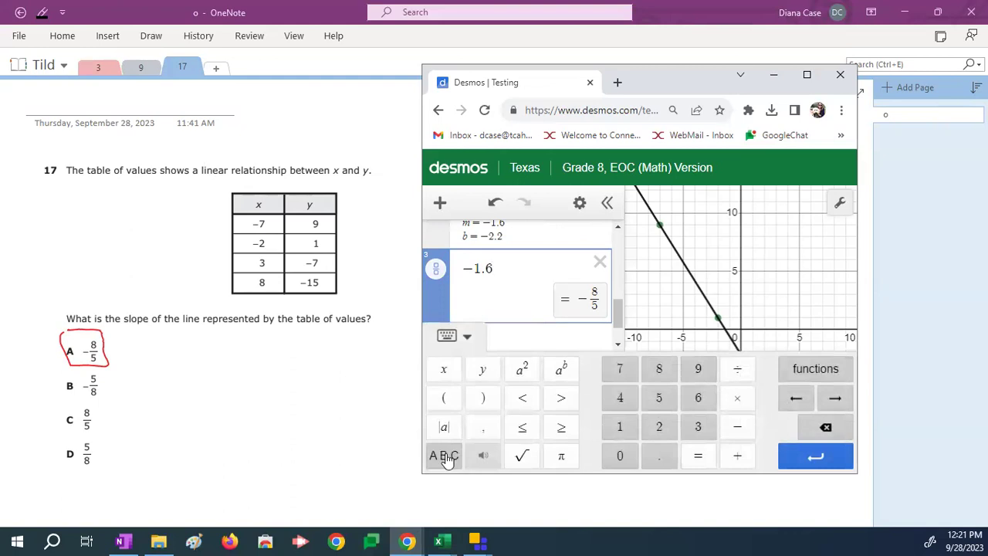
click(447, 457)
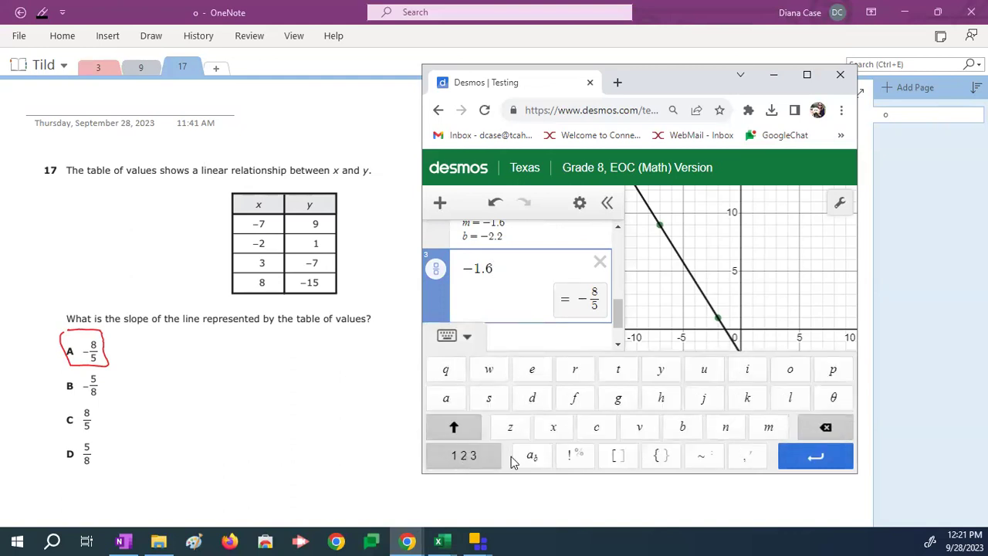